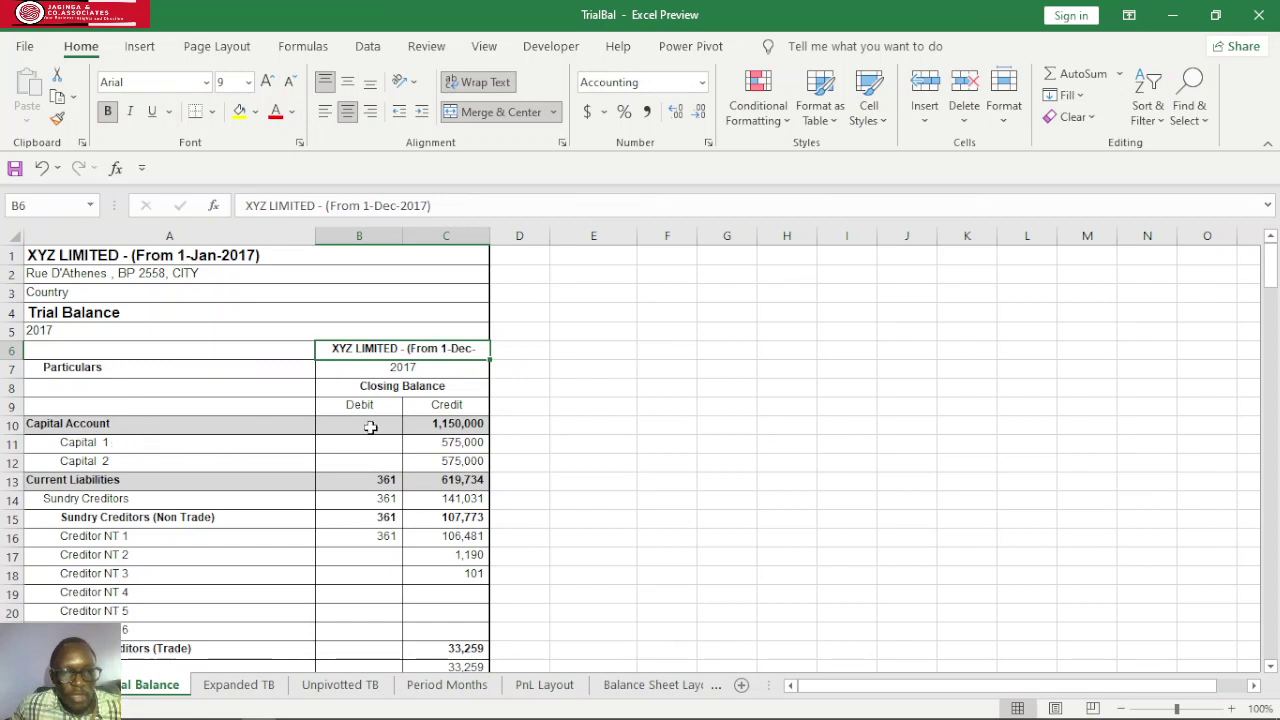
Review the trial balance accounts, starting from the Capital Account row
click(102, 423)
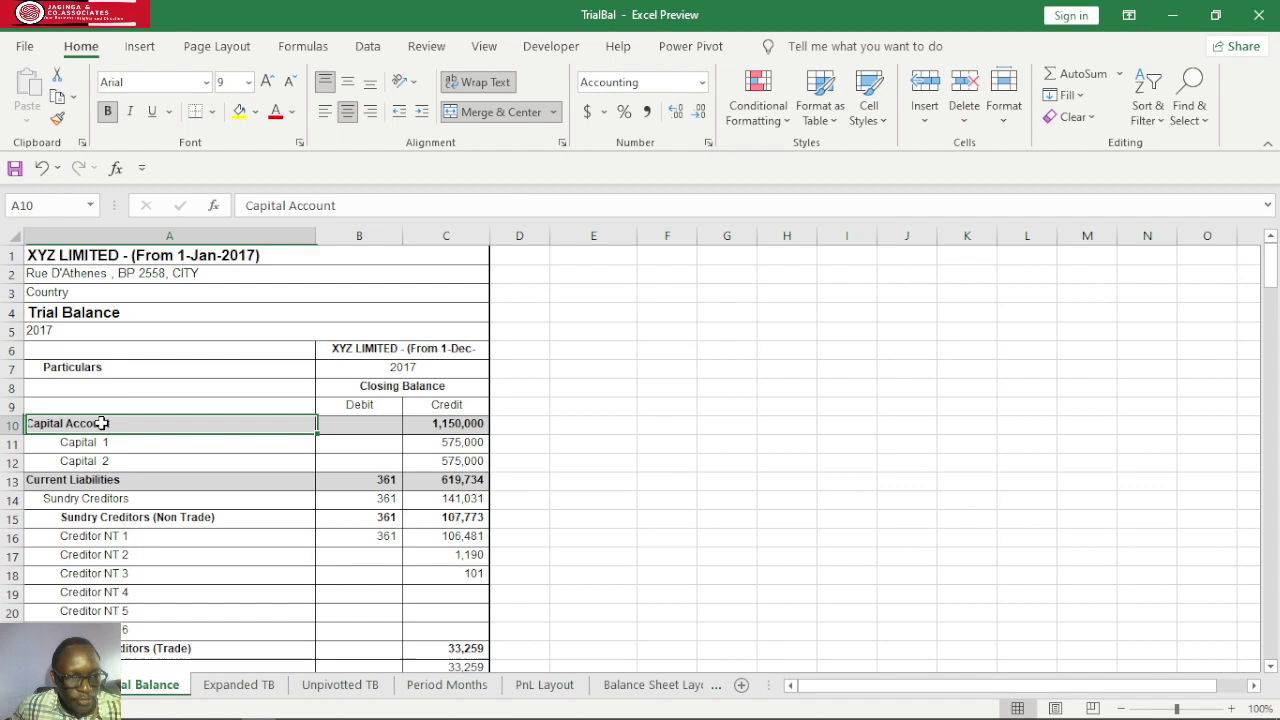
scroll(167, 443, down, 9)
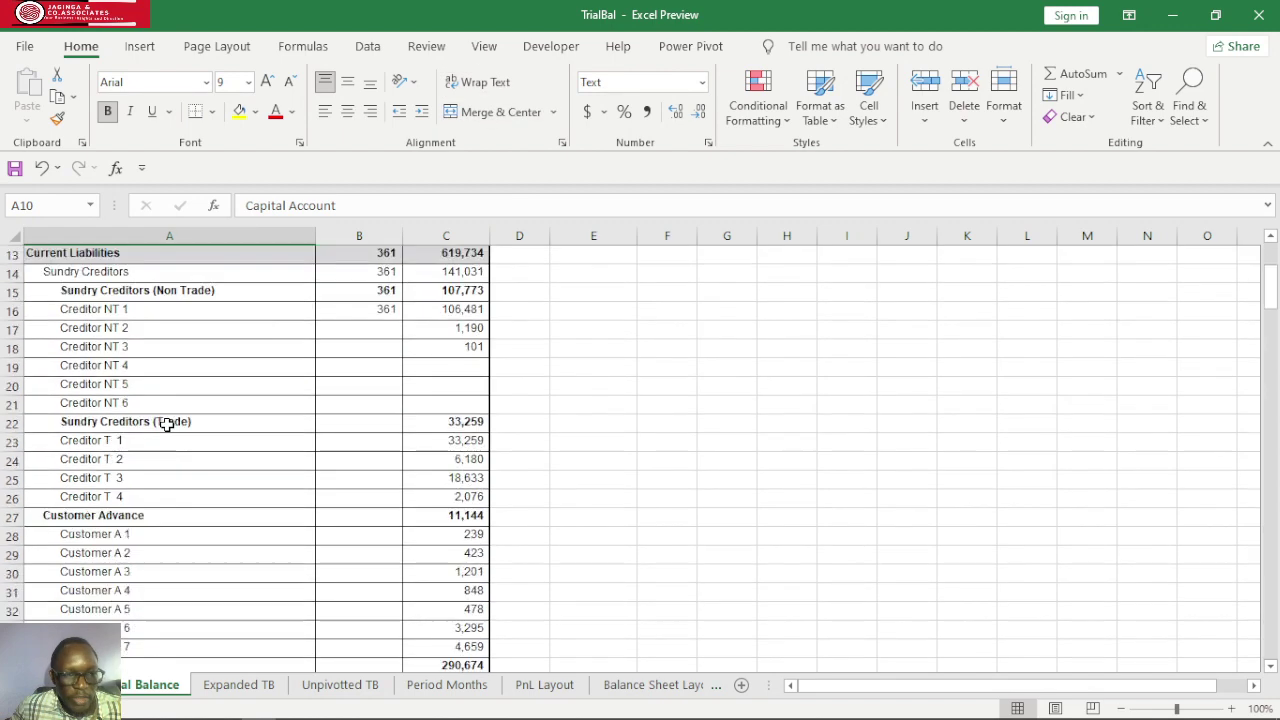
scroll(174, 436, down, 2)
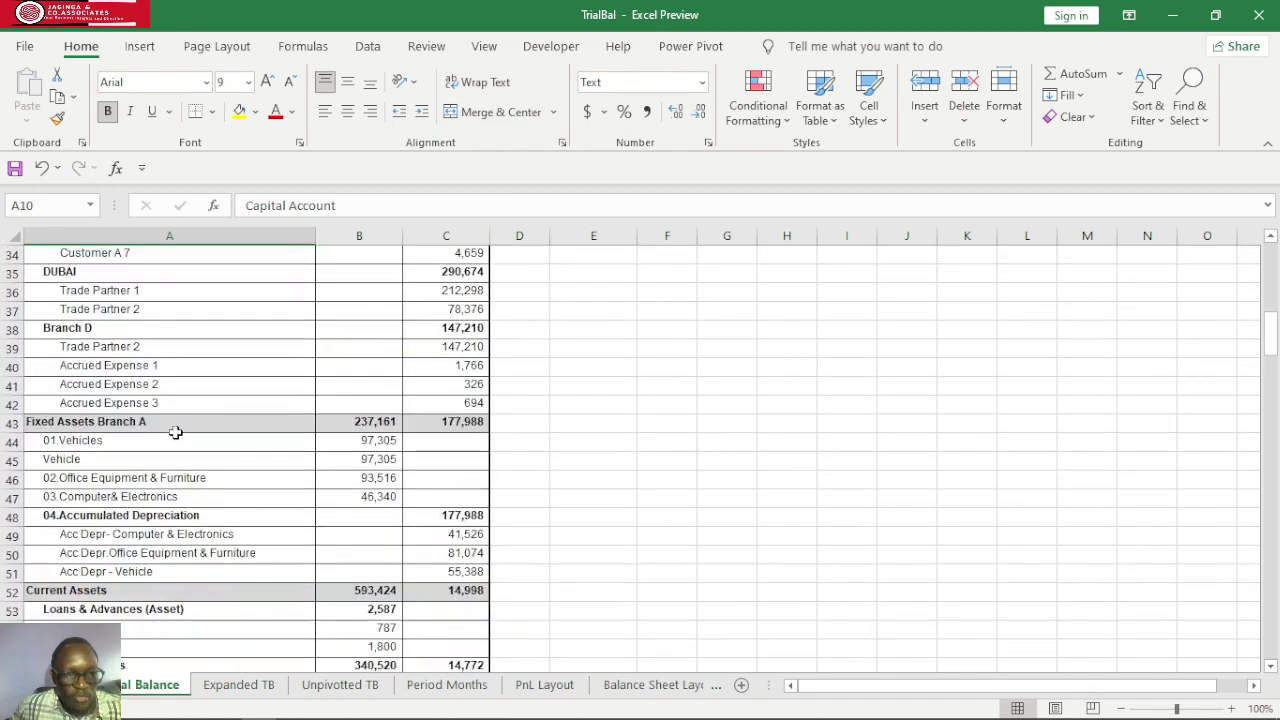
scroll(176, 430, down, 2)
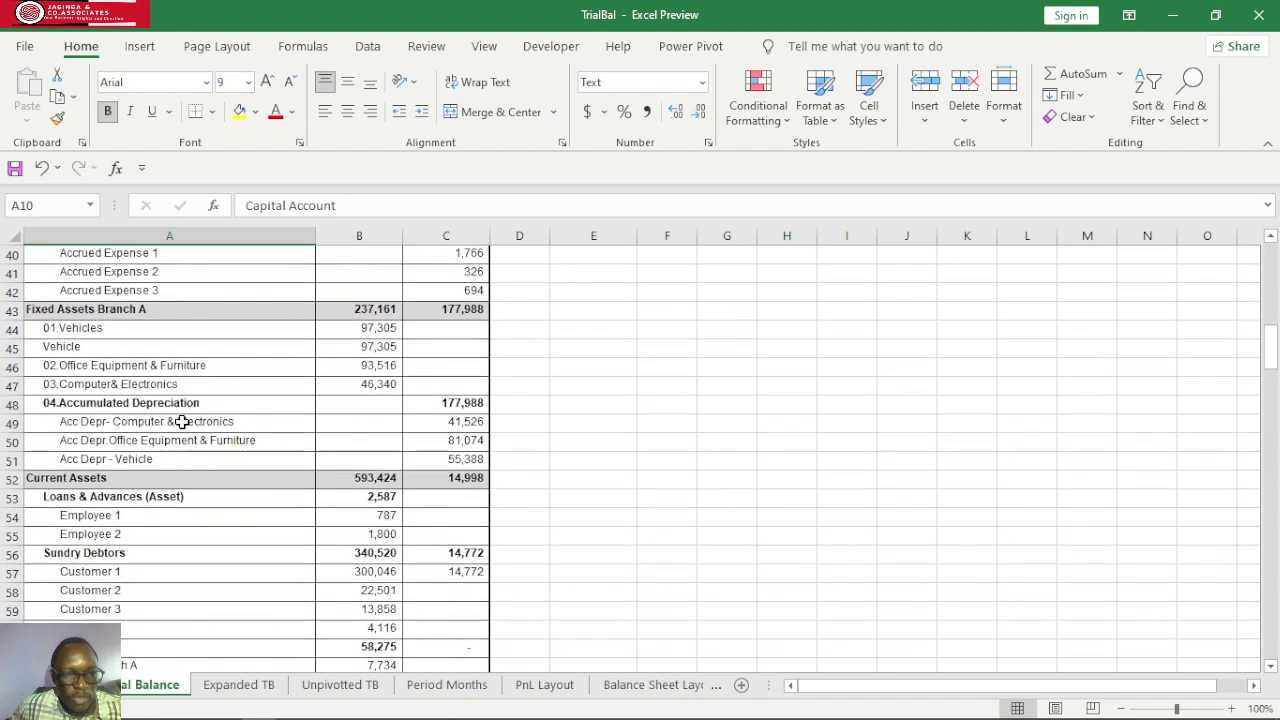
scroll(180, 421, down, 2)
scroll(174, 410, down, 3)
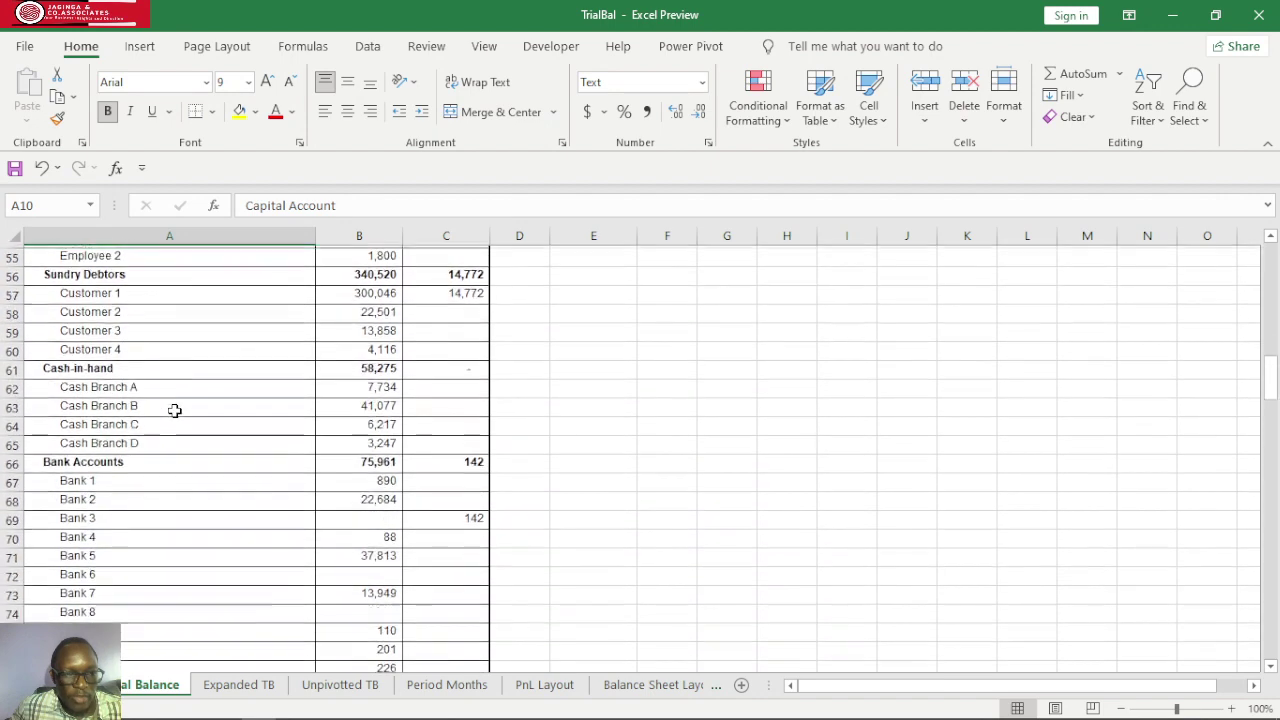
scroll(174, 410, down, 8)
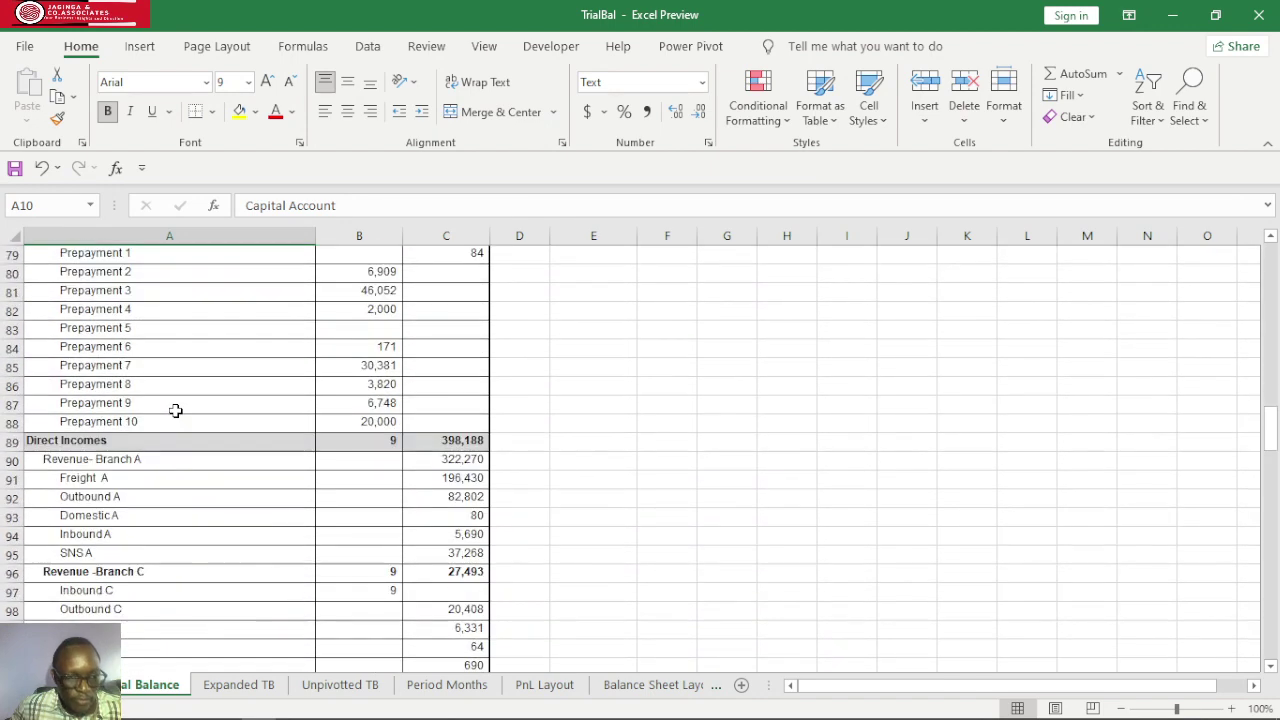
scroll(251, 436, down, 3)
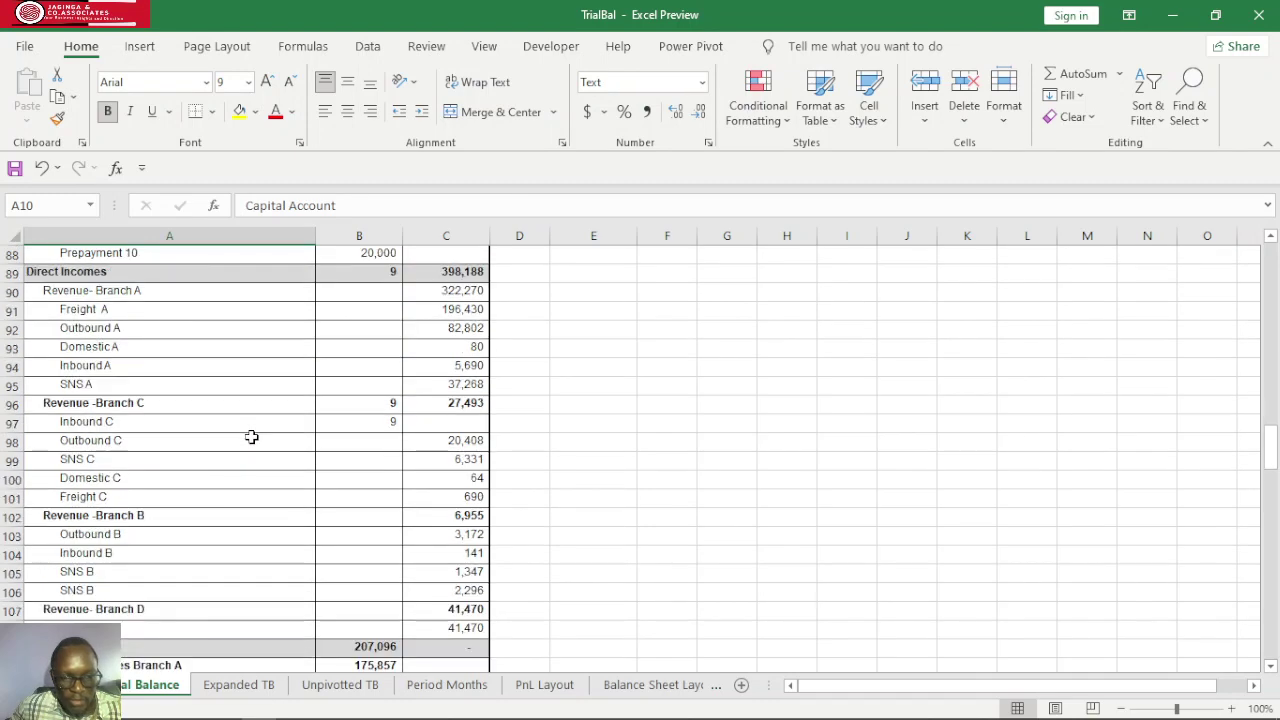
scroll(251, 437, down, 2)
scroll(251, 437, down, 2)
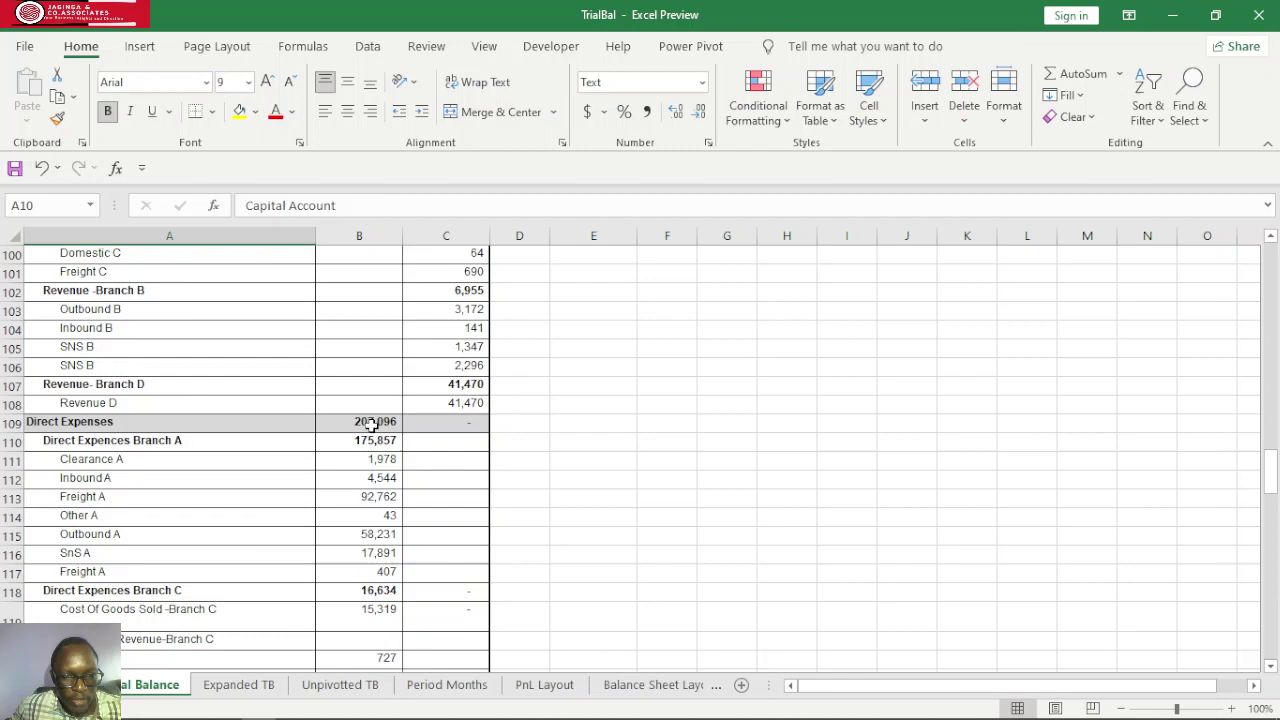
scroll(187, 440, down, 8)
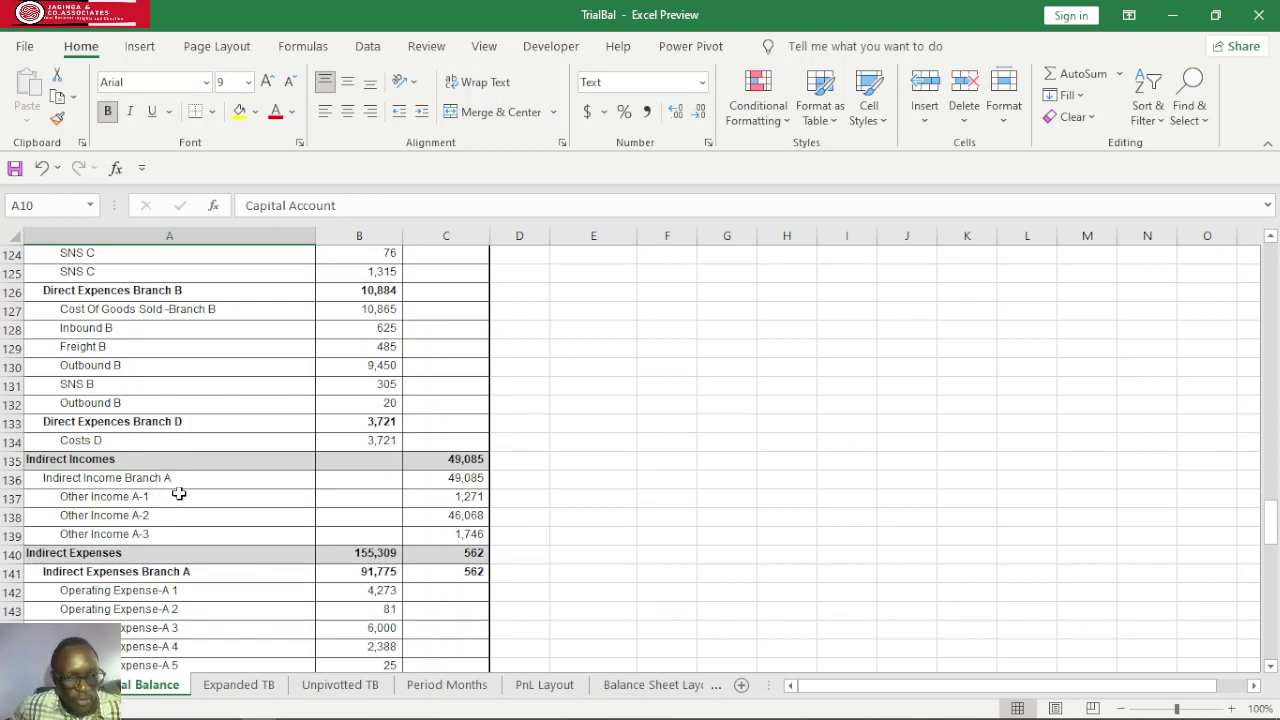
scroll(175, 492, down, 1)
scroll(181, 494, down, 2)
scroll(181, 494, down, 13)
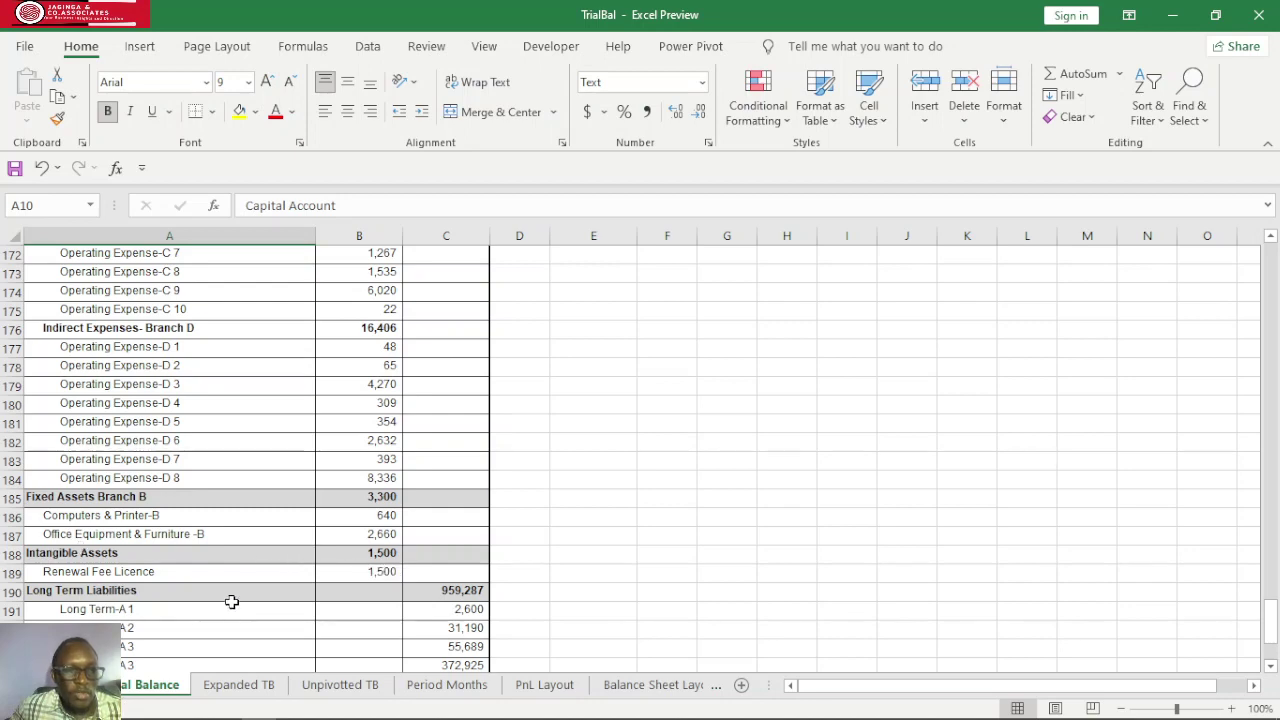
scroll(205, 578, down, 4)
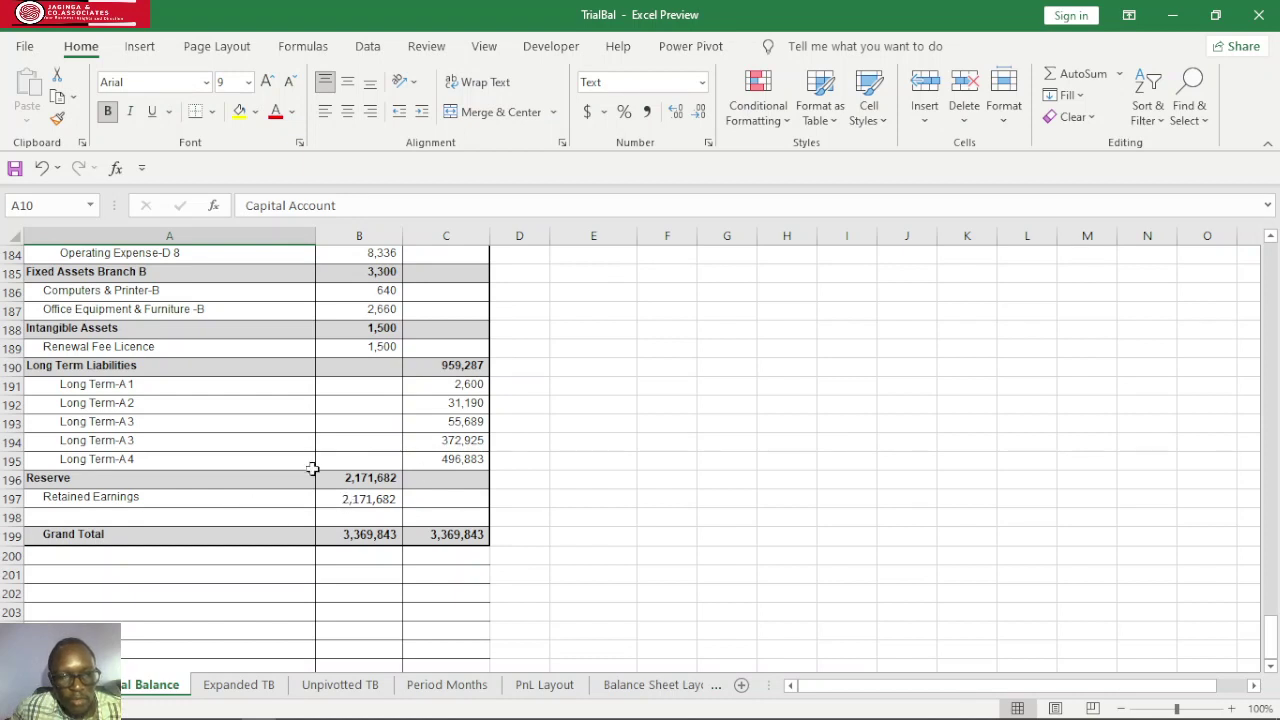
scroll(312, 468, down, 1)
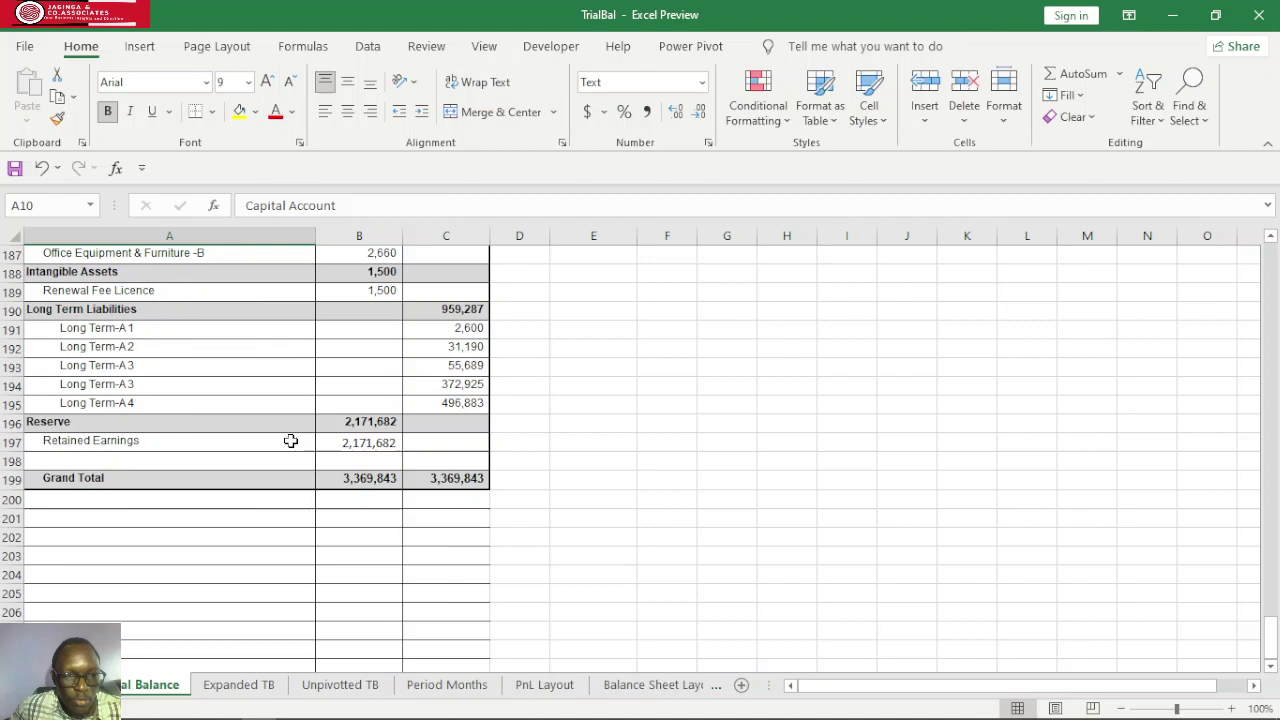
scroll(289, 457, up, 6)
scroll(289, 489, up, 20)
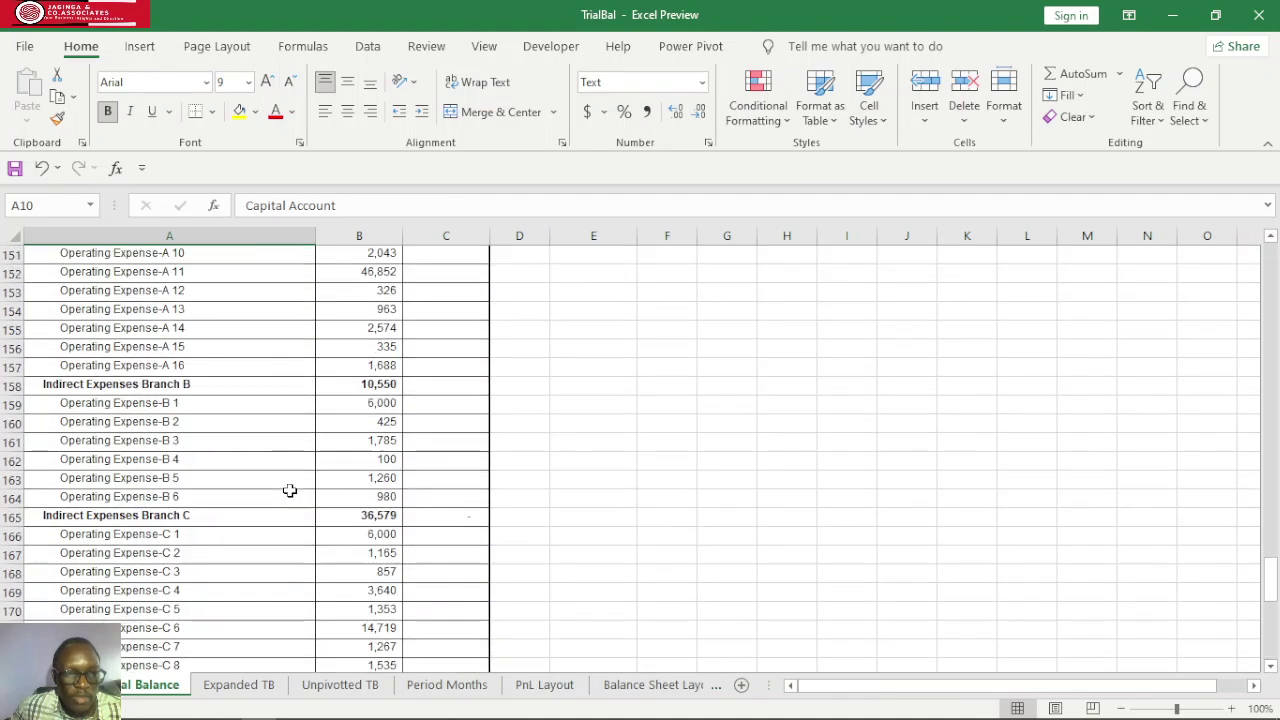
scroll(298, 495, up, 19)
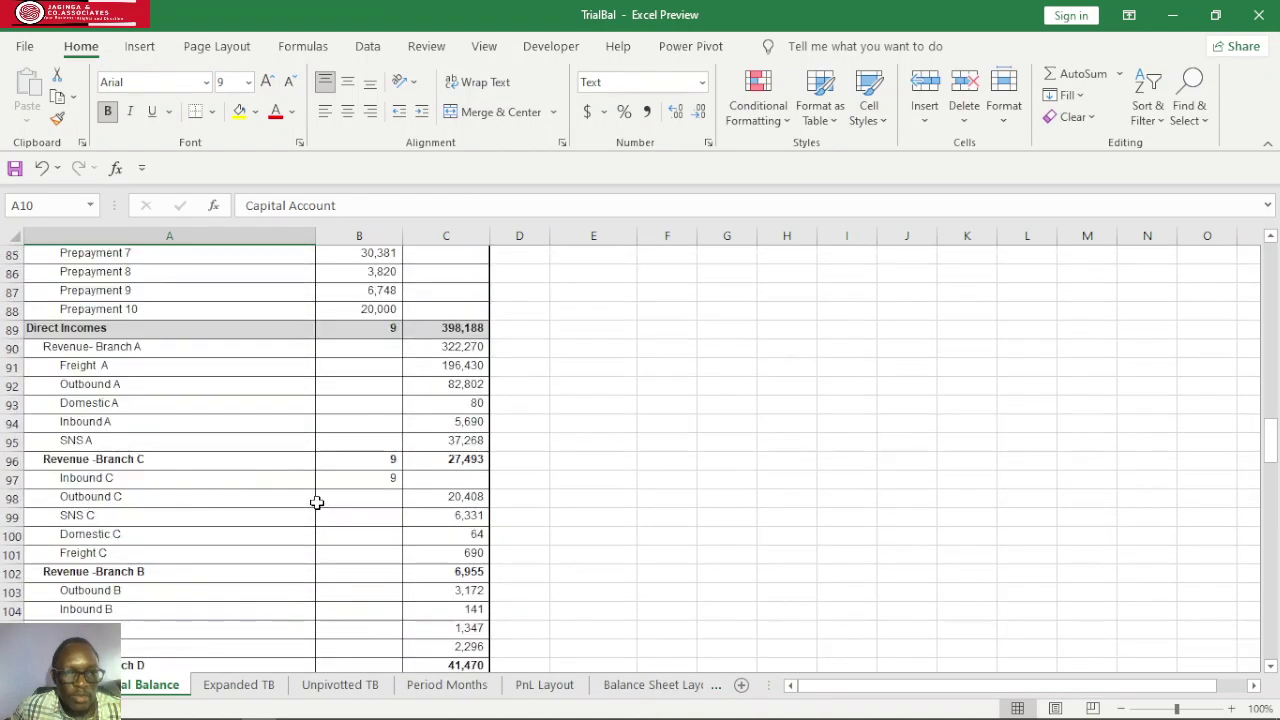
scroll(307, 503, up, 3)
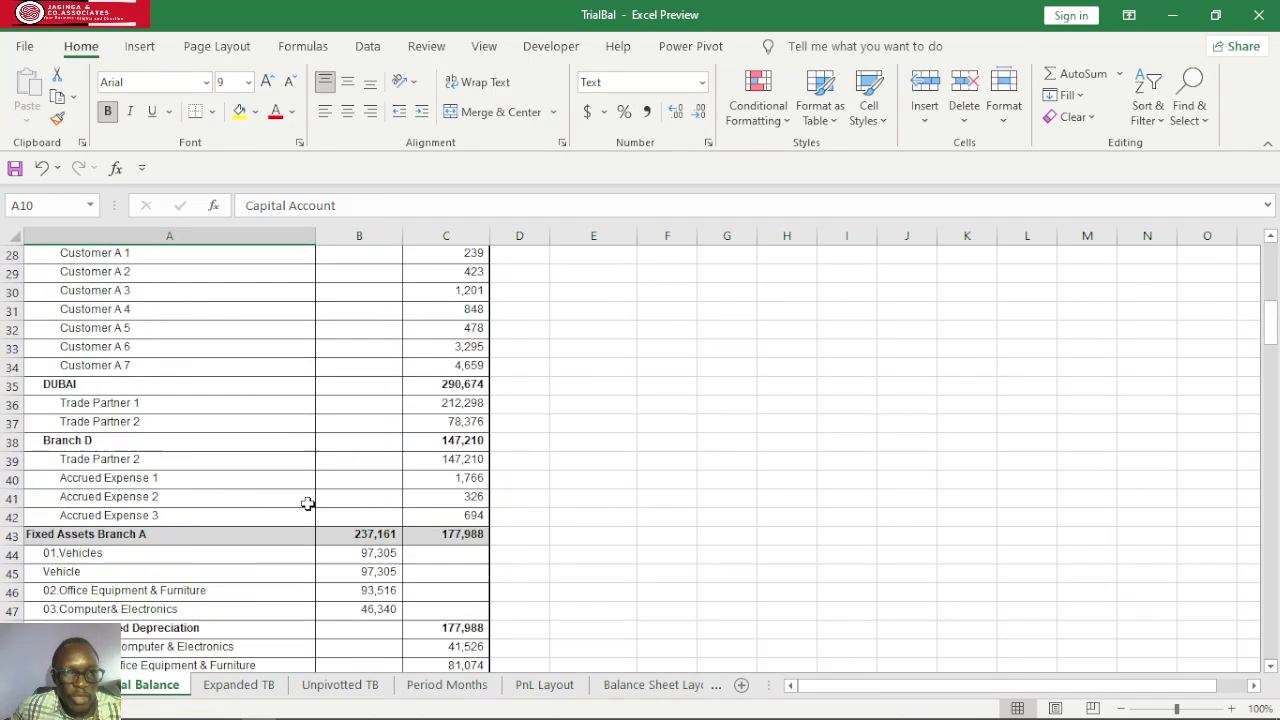
scroll(306, 462, up, 7)
scroll(300, 471, up, 4)
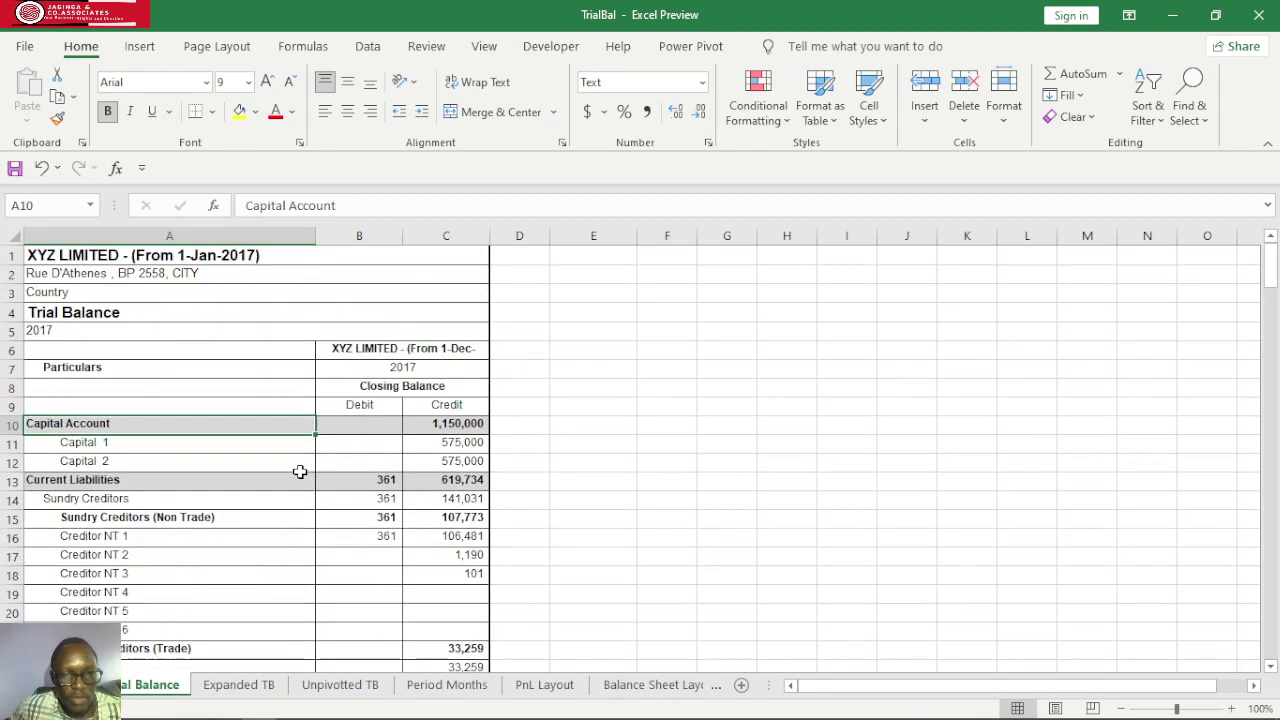
scroll(300, 473, down, 4)
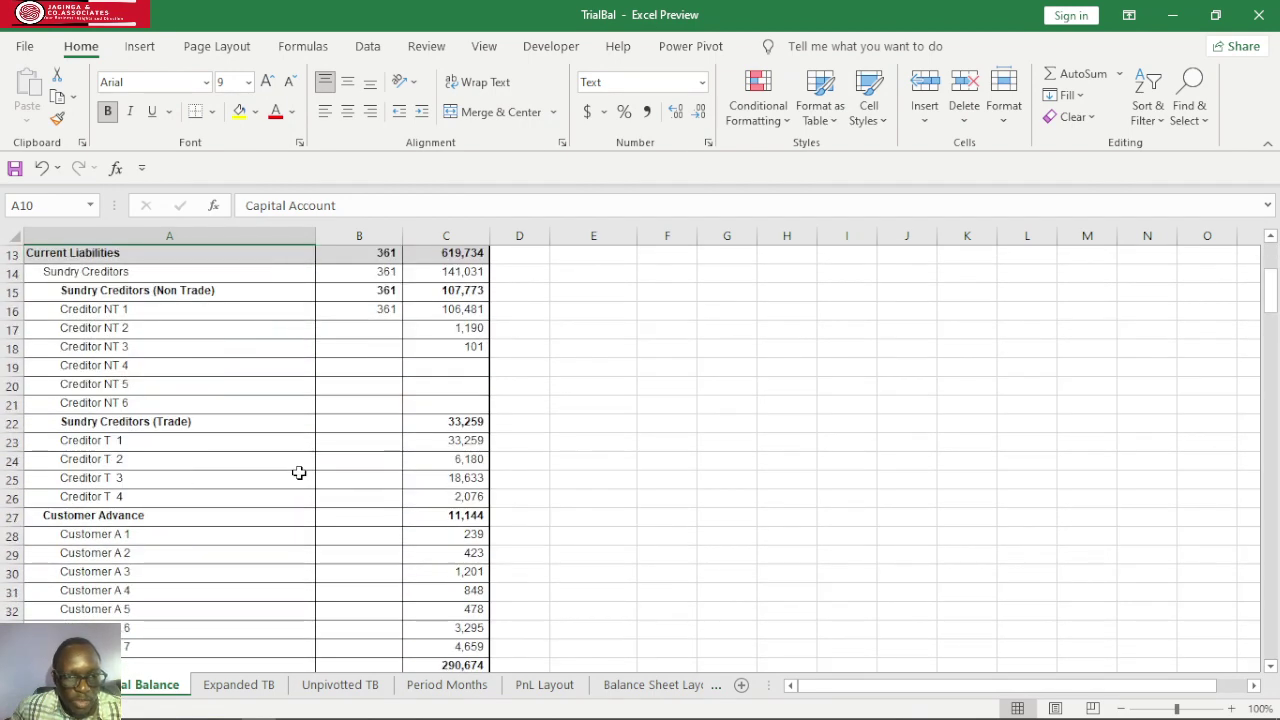
scroll(299, 472, up, 4)
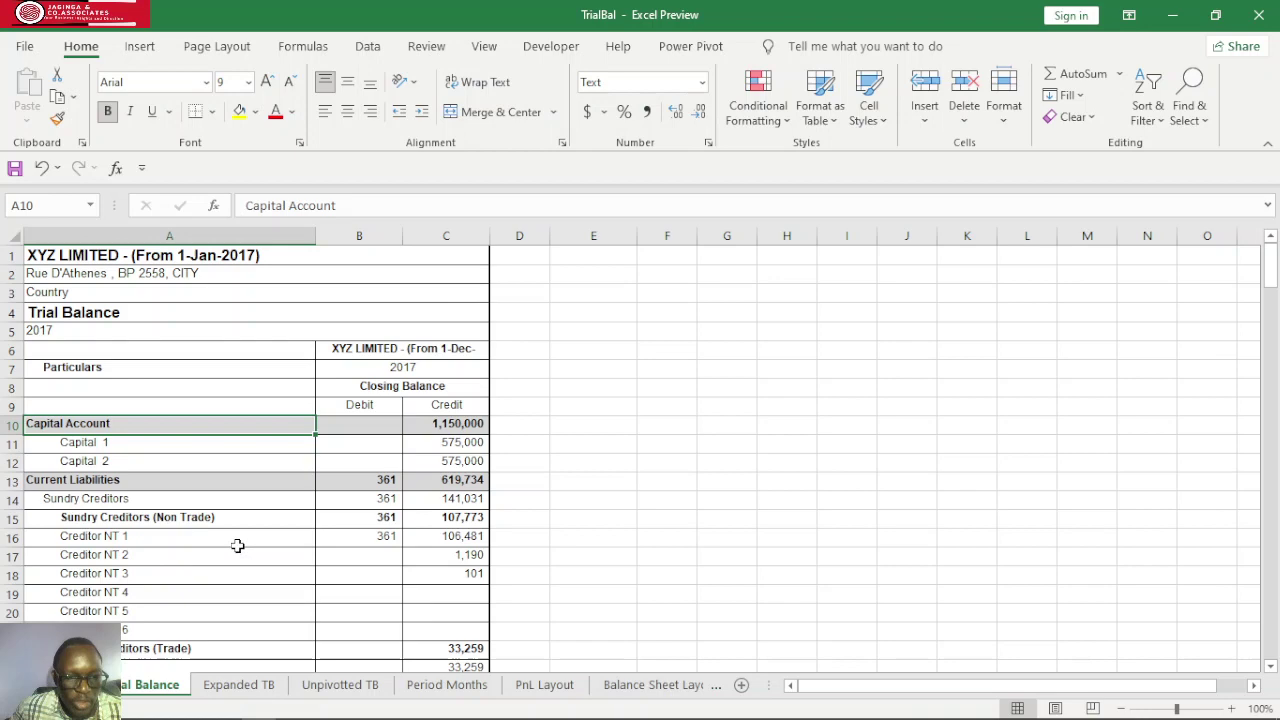
Inspect the Expanded TB table's Category 1 filter values and its Category 3 and 4 columns
click(241, 688)
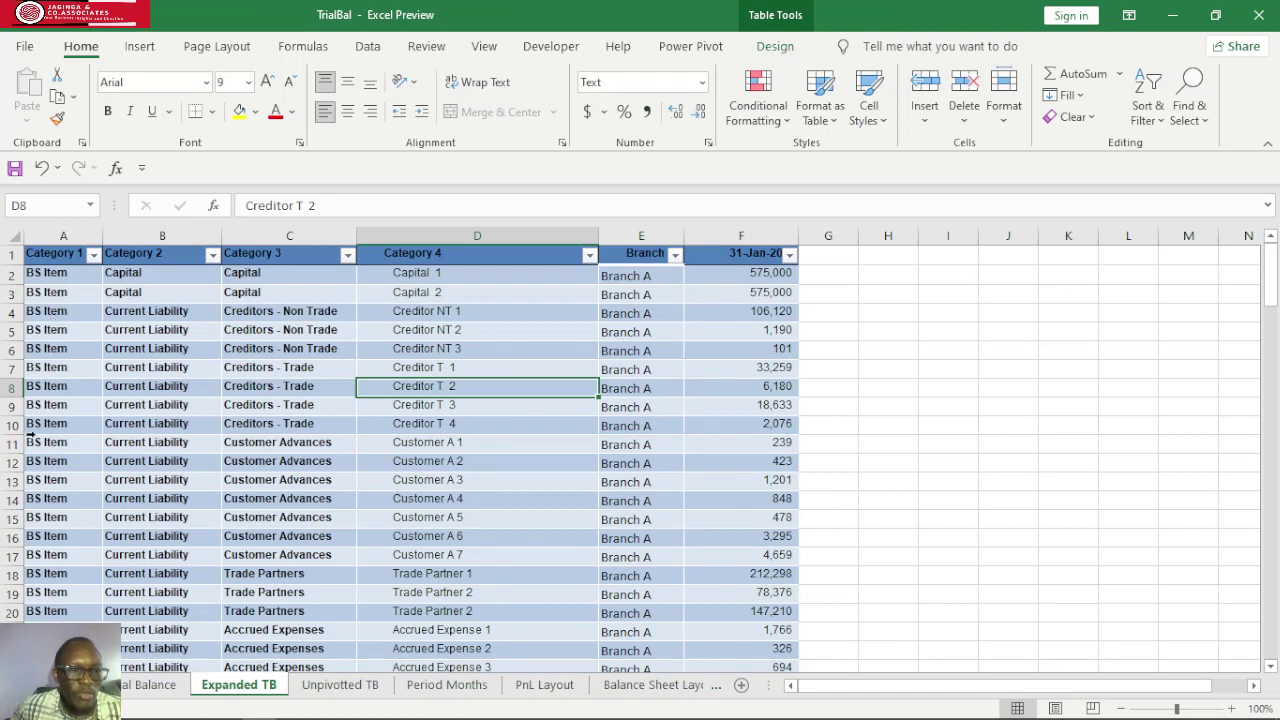
click(93, 256)
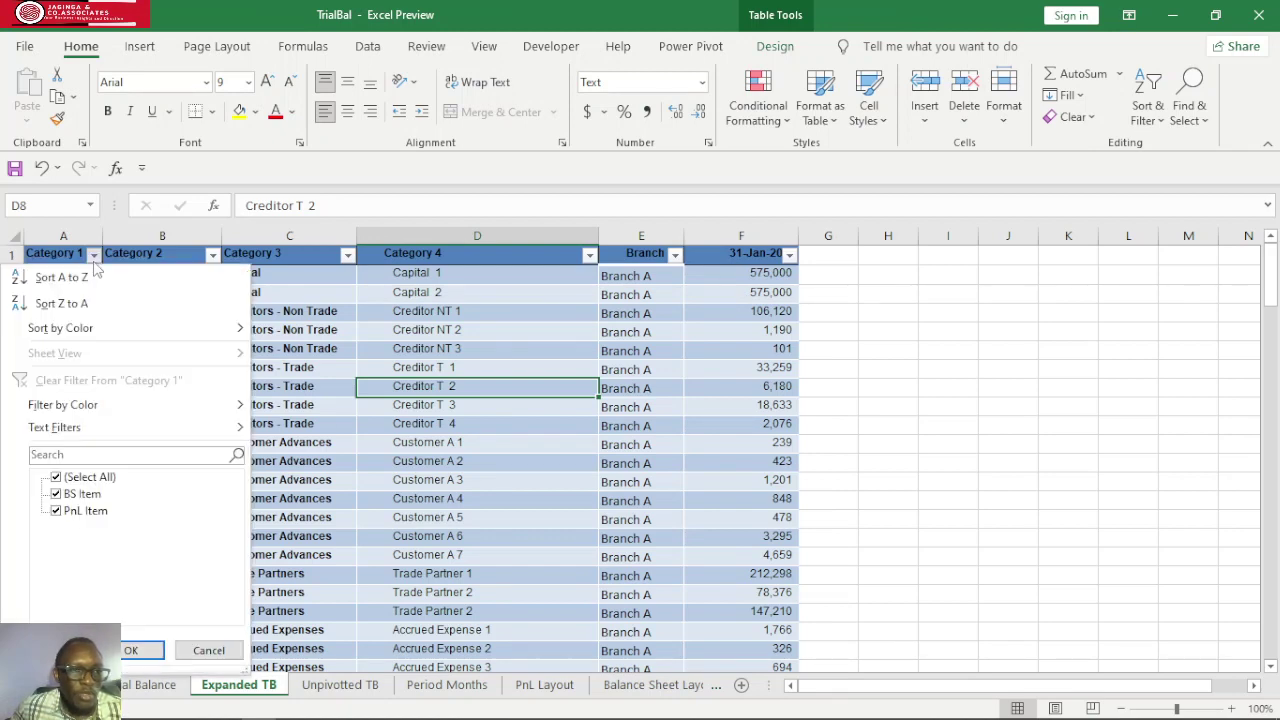
click(305, 459)
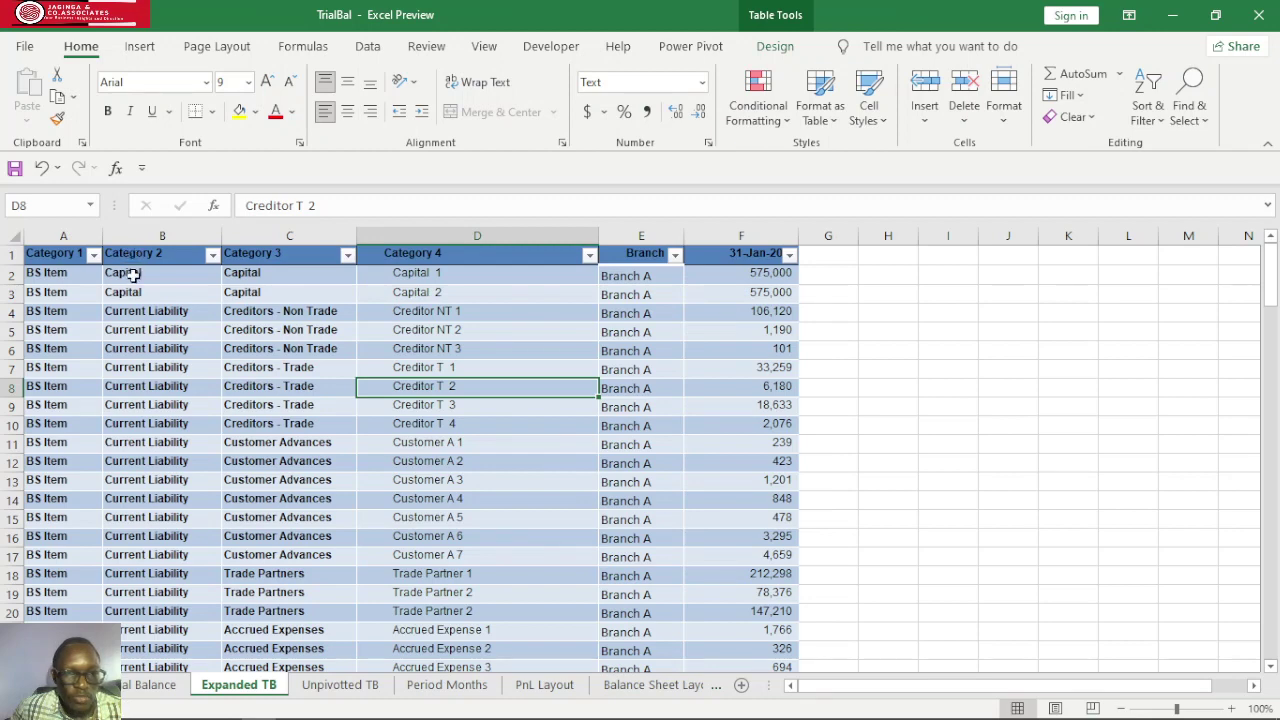
click(415, 253)
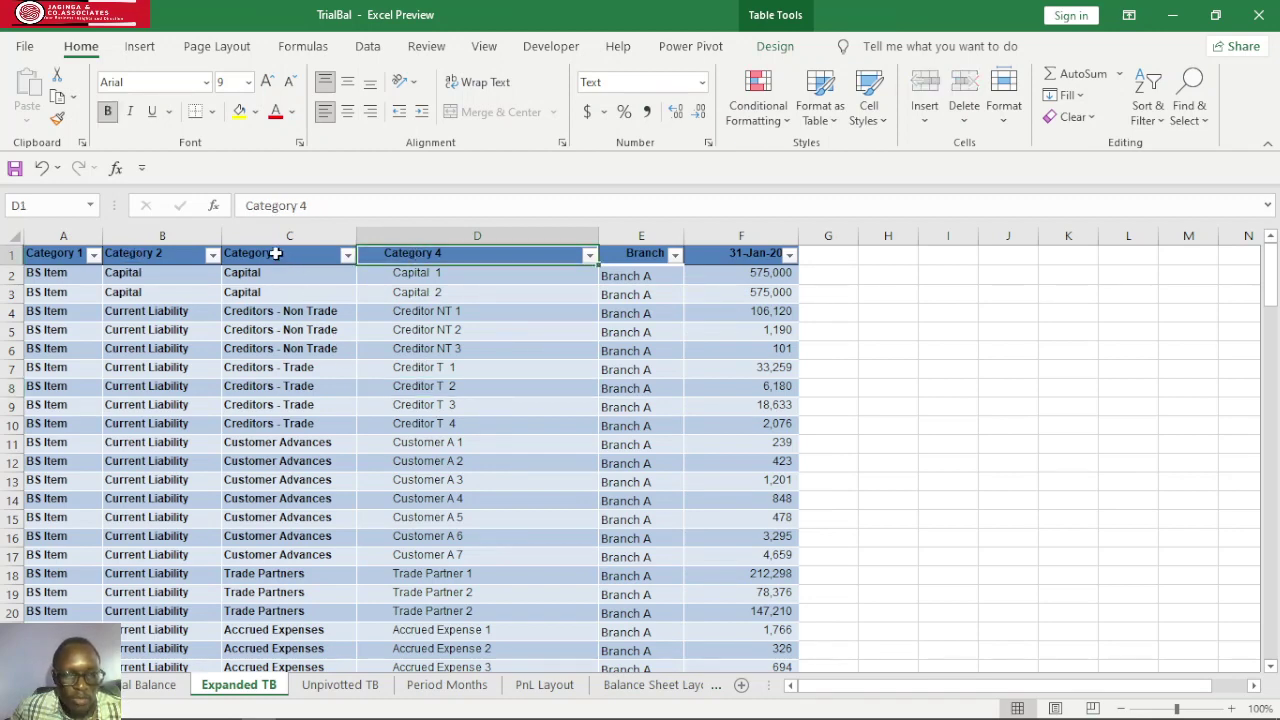
scroll(475, 421, down, 4)
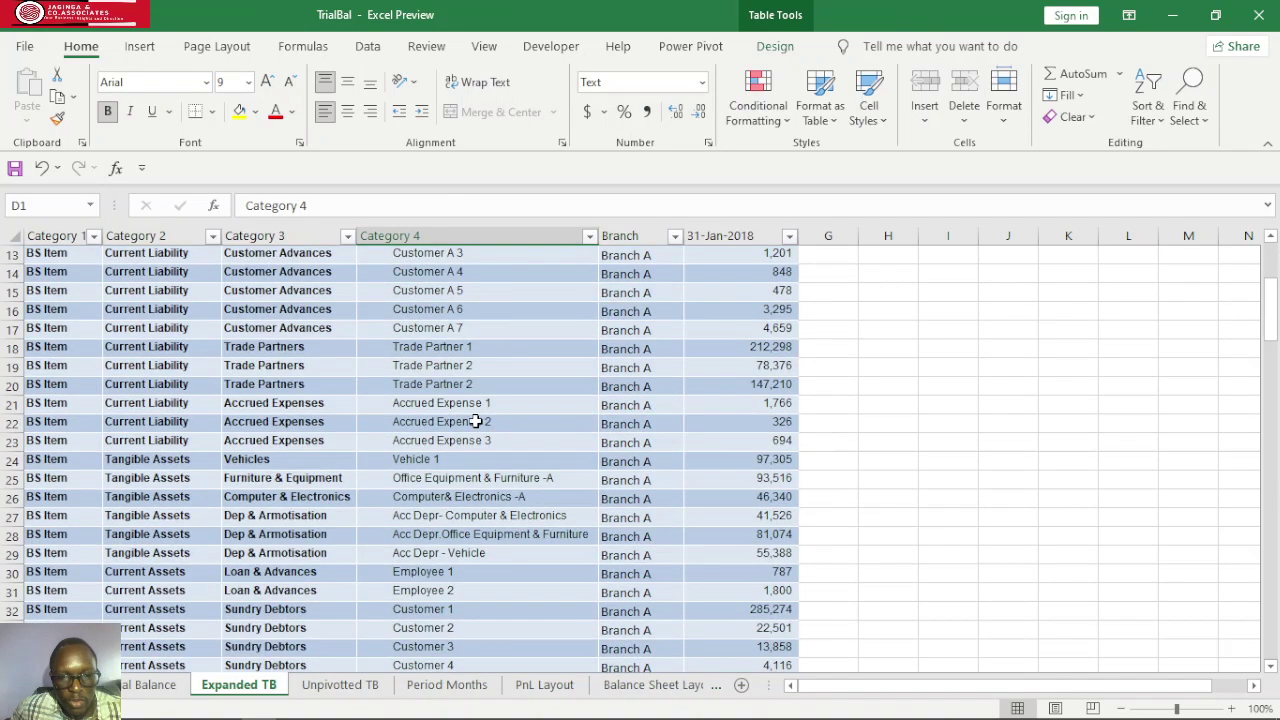
scroll(475, 421, up, 4)
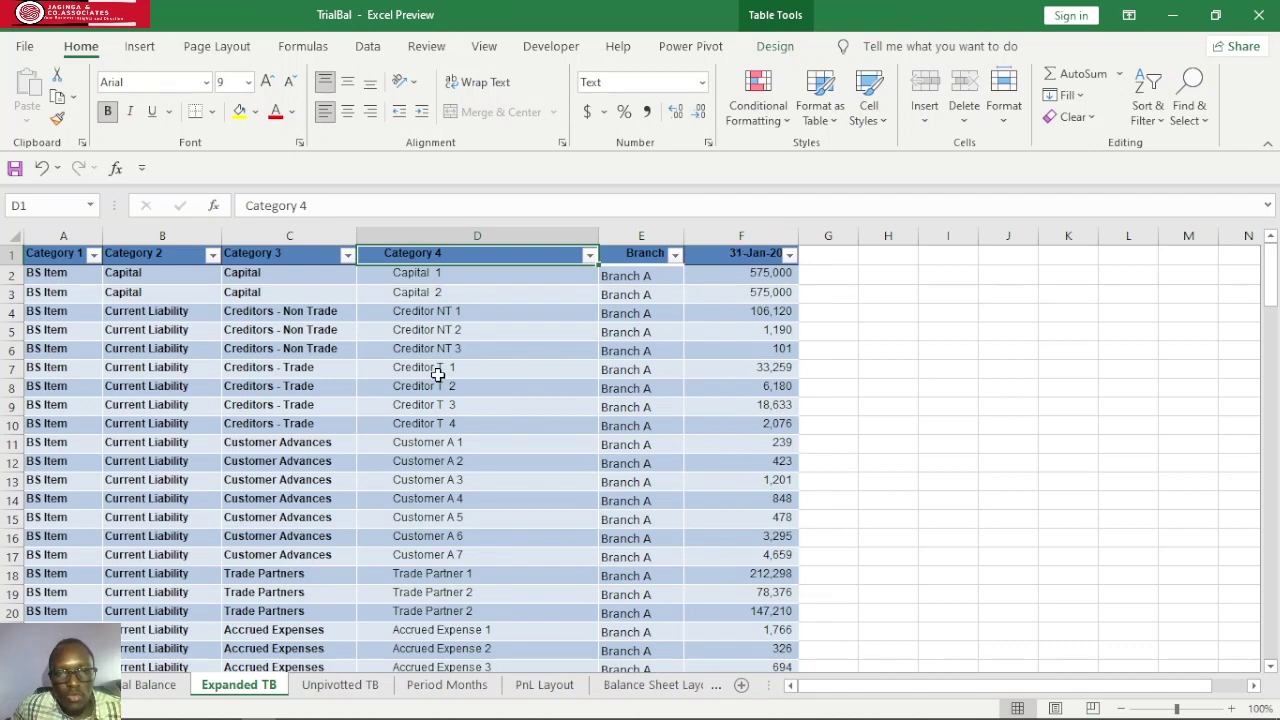
click(310, 391)
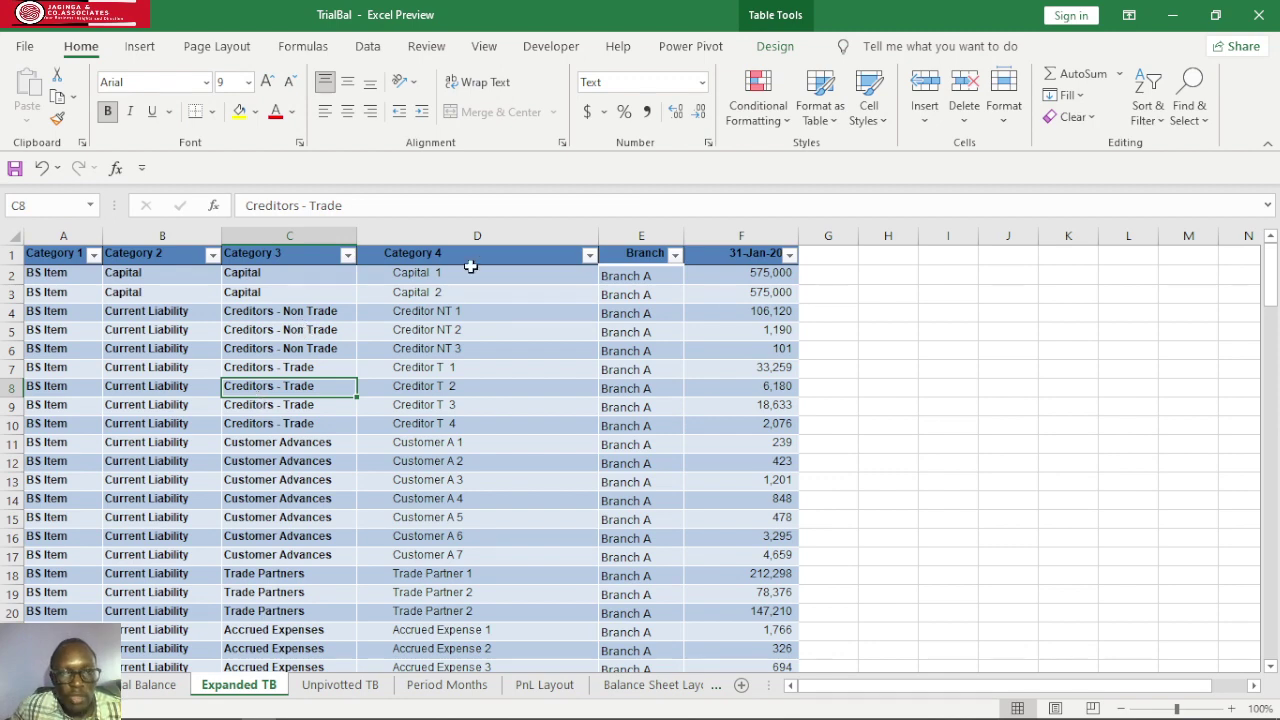
Unpivot the 31-Jan-2018 column into Attribute and Value columns in Power Query Editor
click(367, 46)
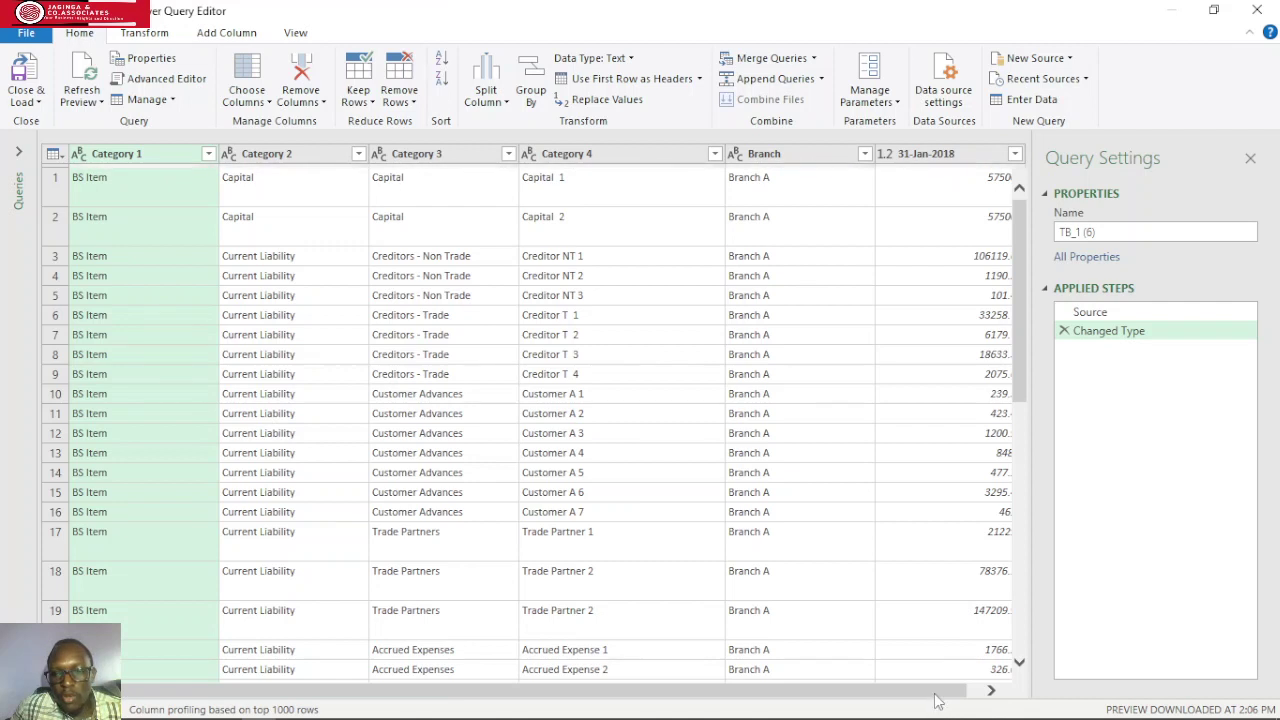
click(991, 690)
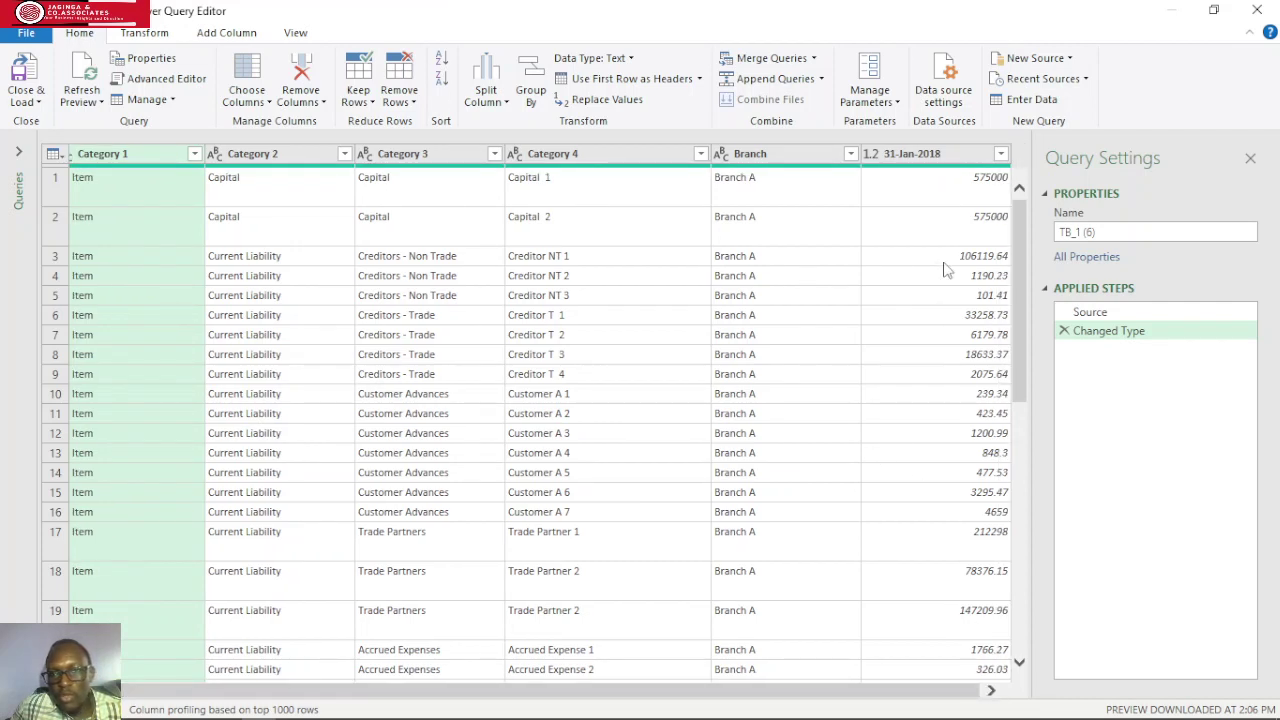
click(942, 160)
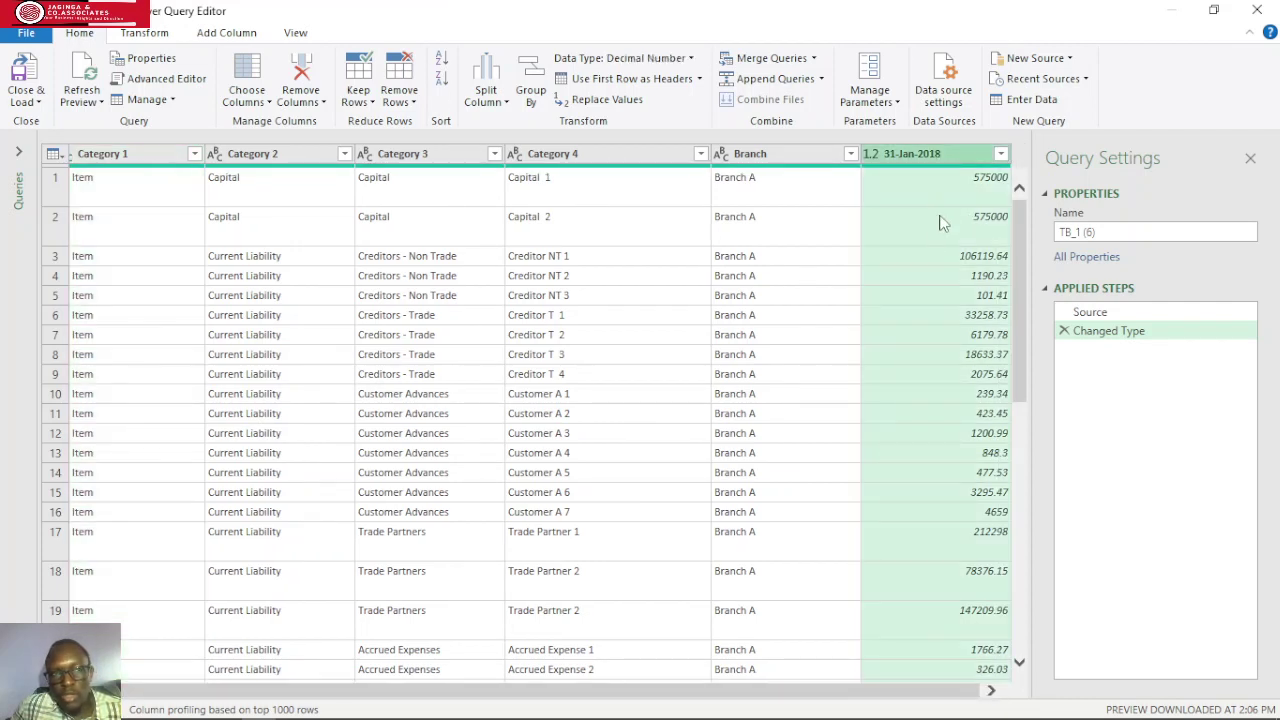
click(146, 36)
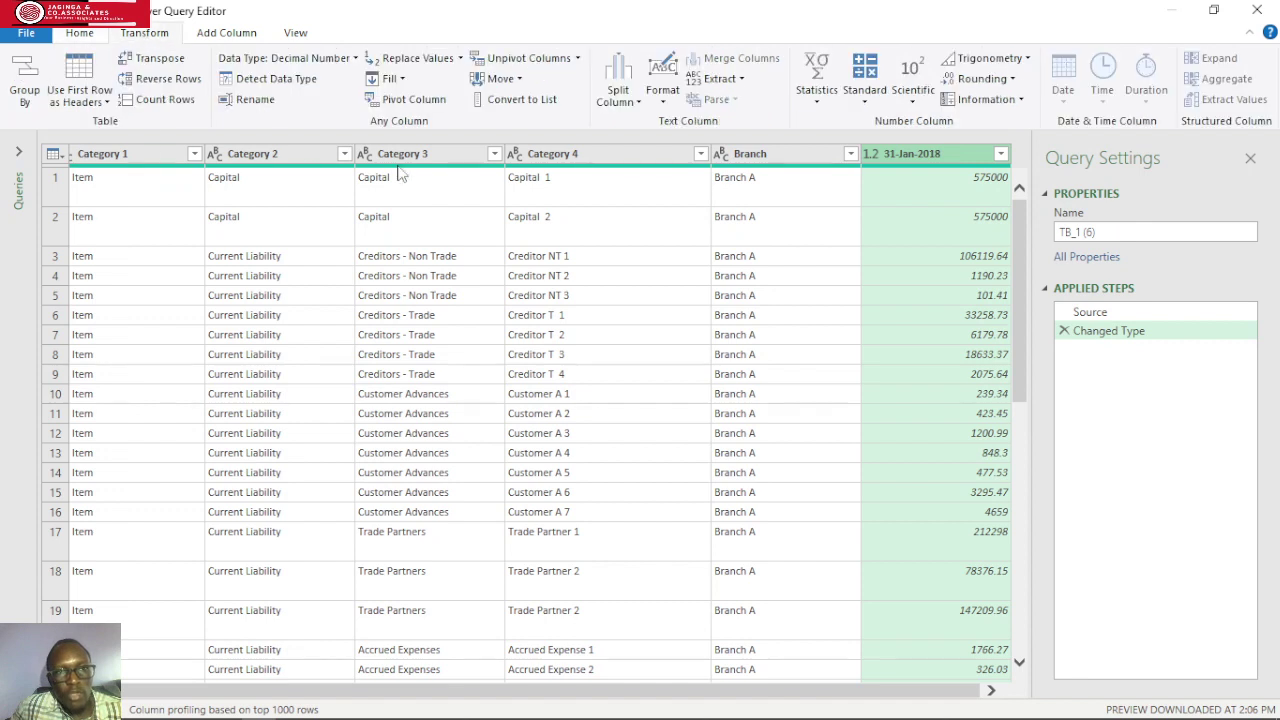
click(524, 60)
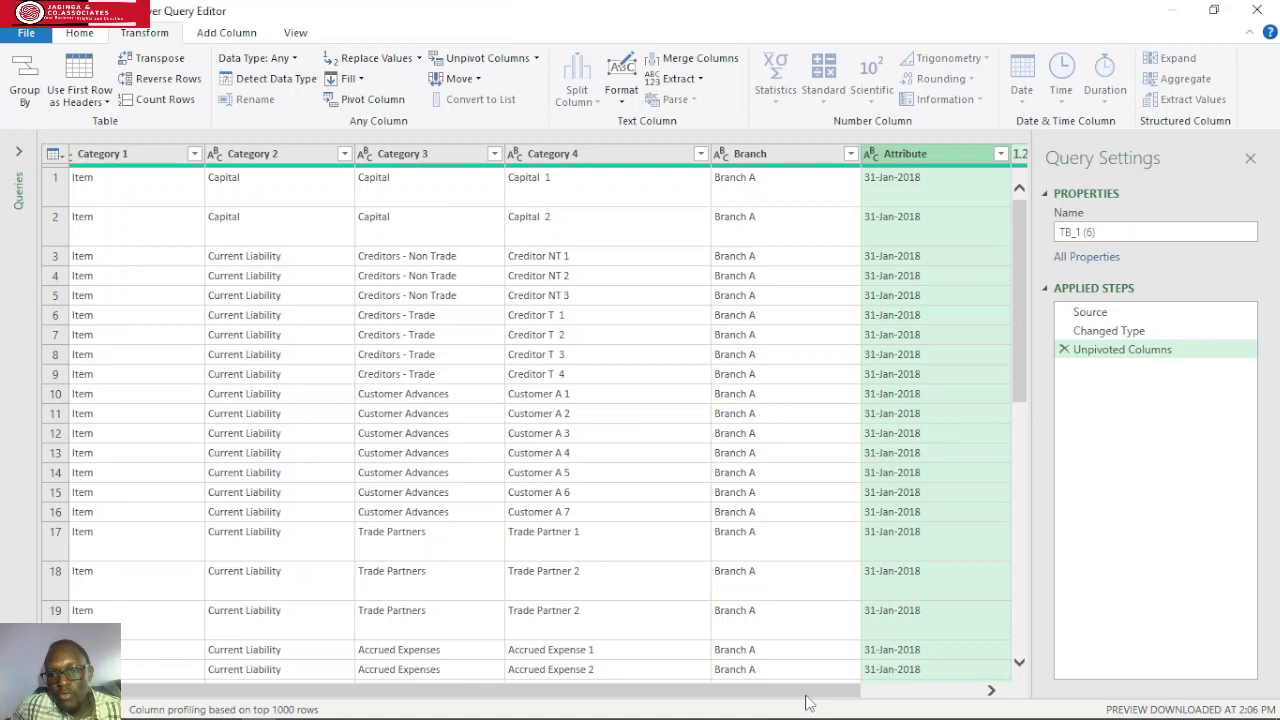
scroll(808, 703, right, 2)
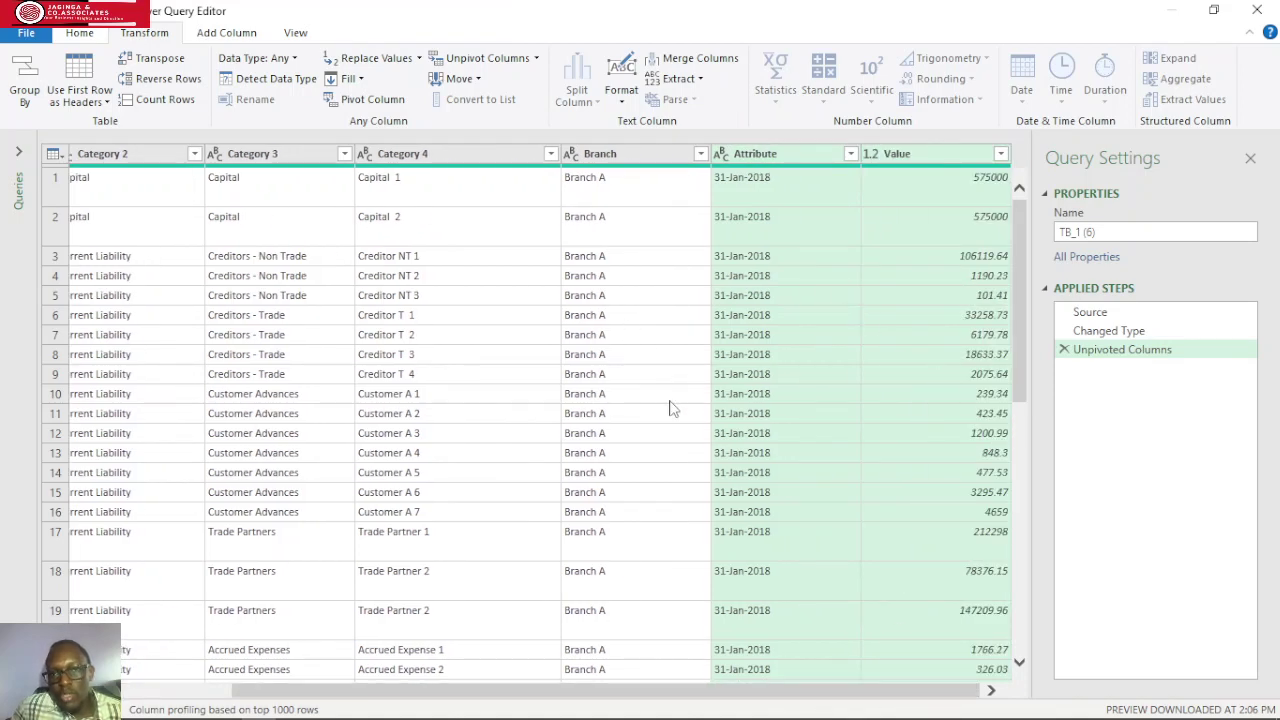
Set the Attribute column's type to Date and rename the column DATE
click(721, 155)
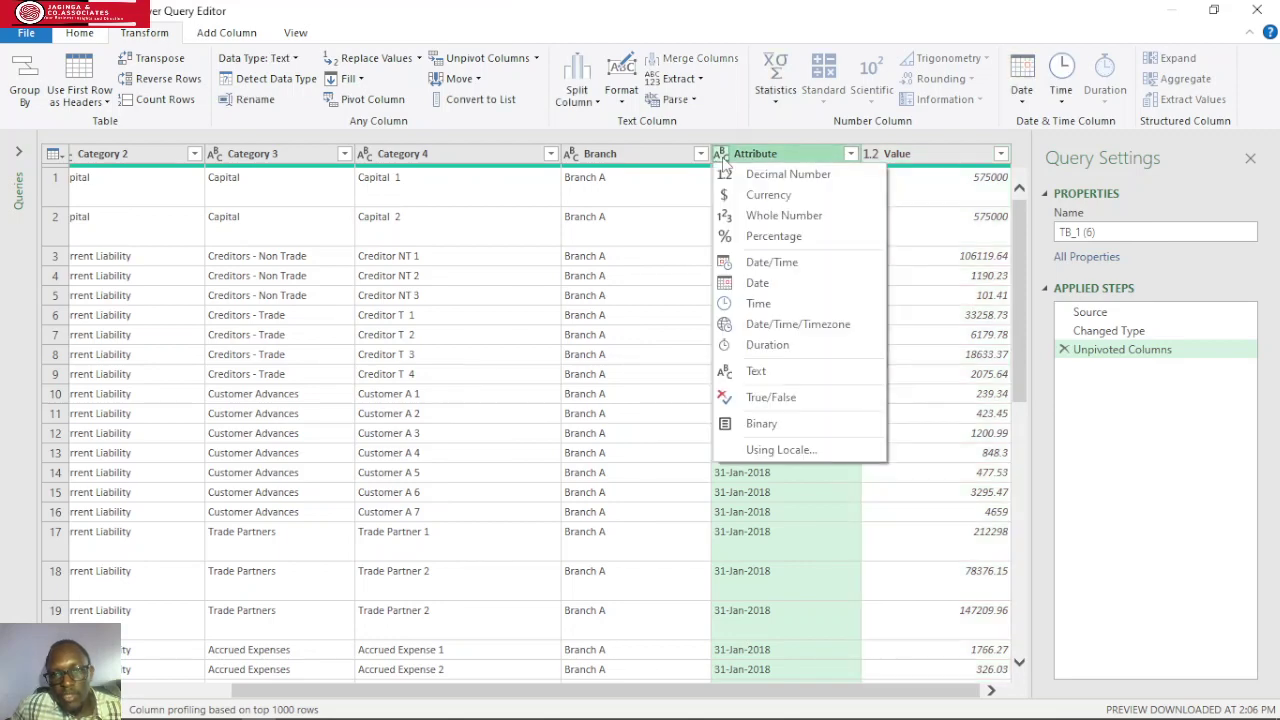
click(758, 284)
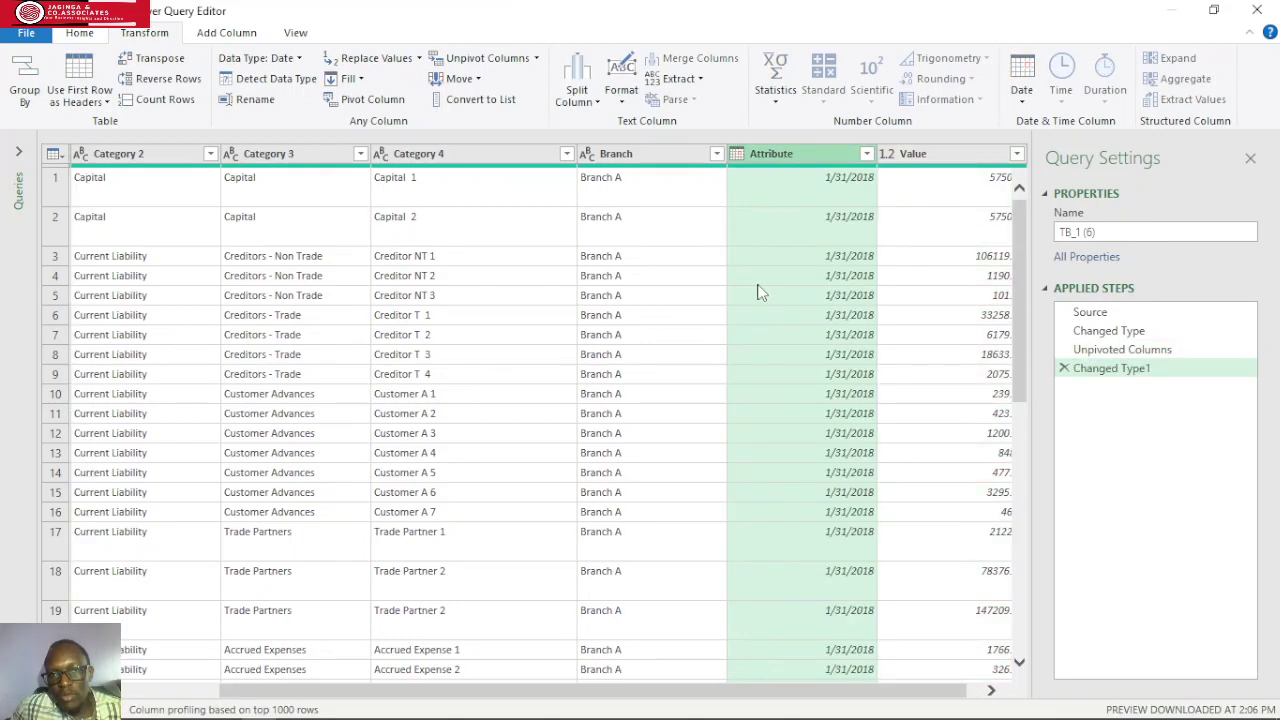
double_click(783, 153)
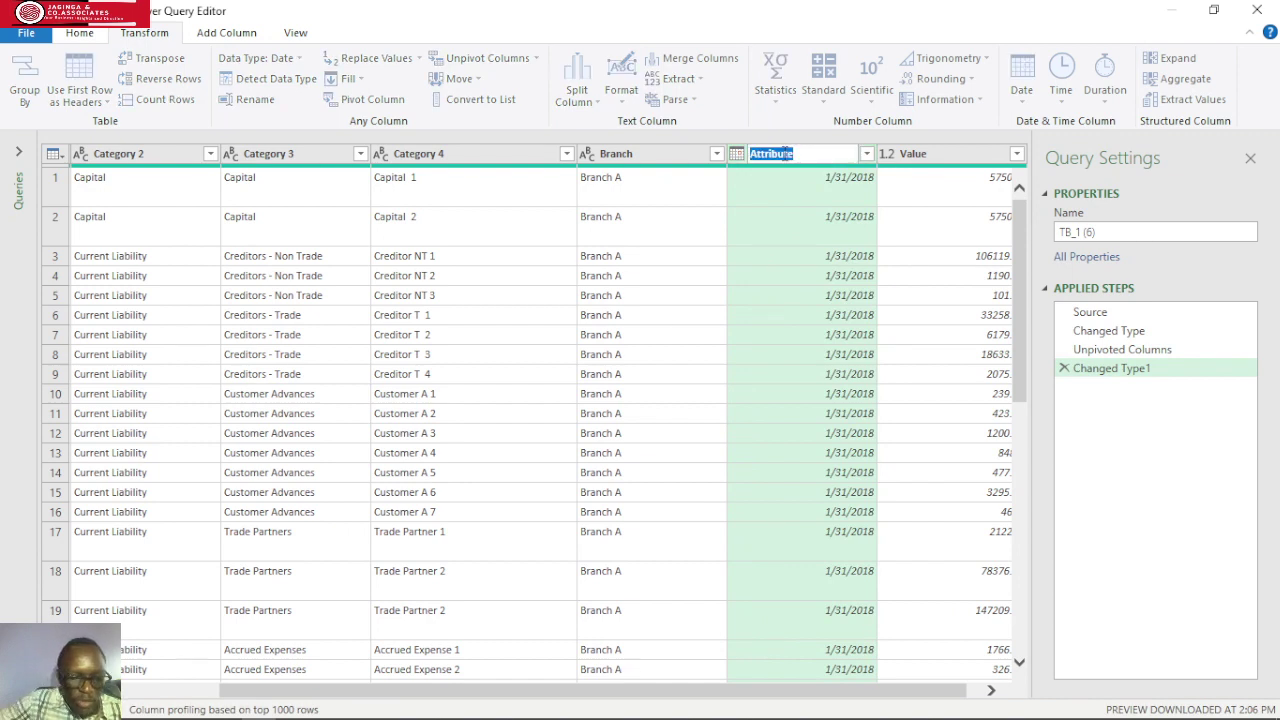
text(d)
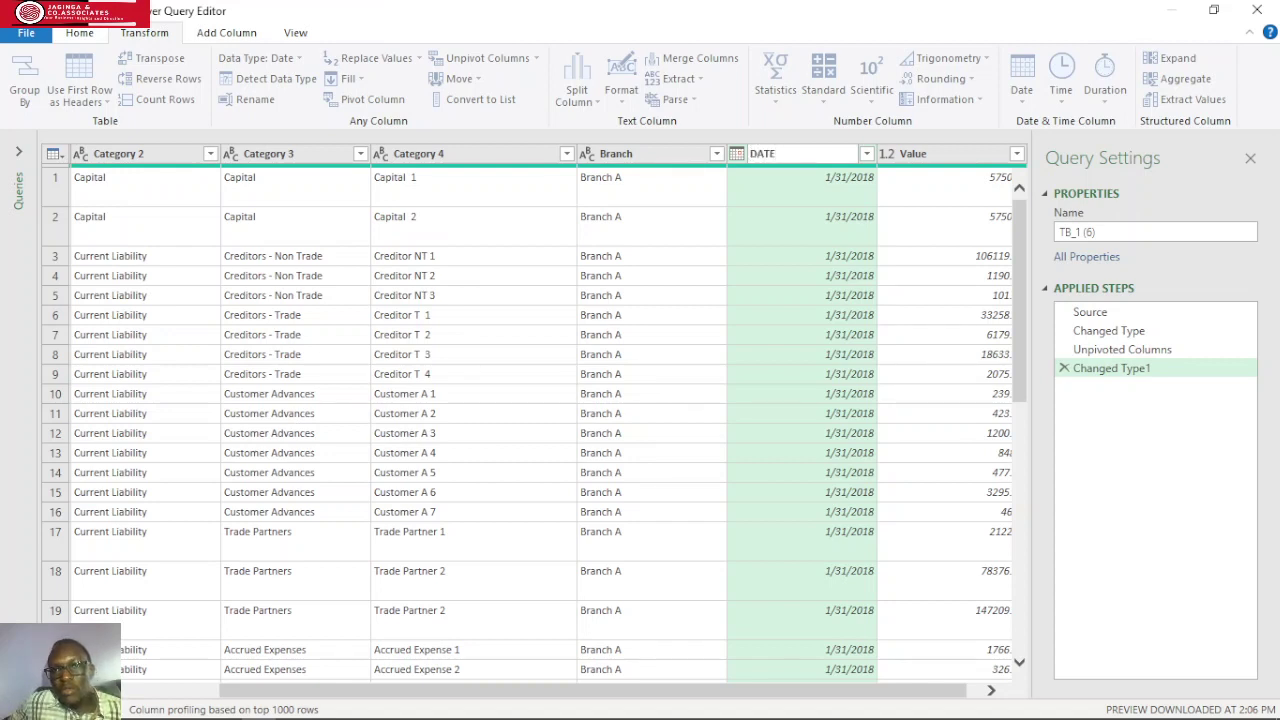
click(868, 318)
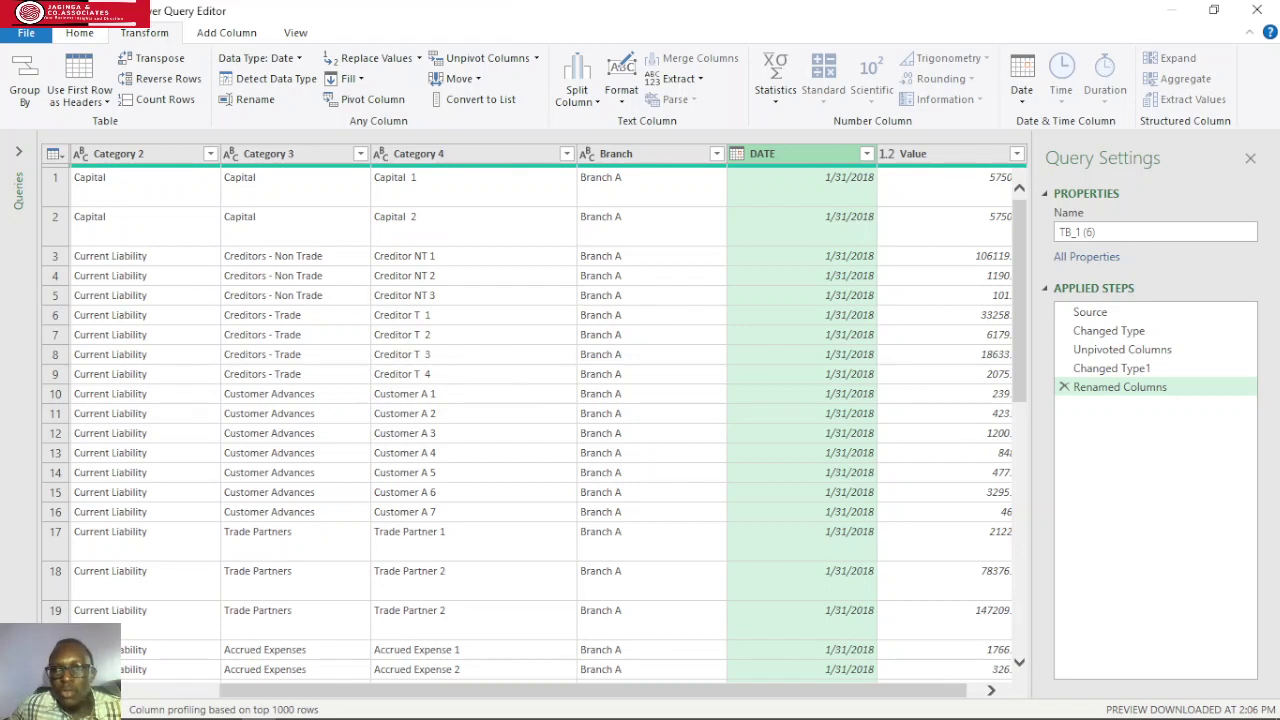
Close & Load the query into a new TB_1 (6) sheet and close the Queries & Connections pane
click(1250, 158)
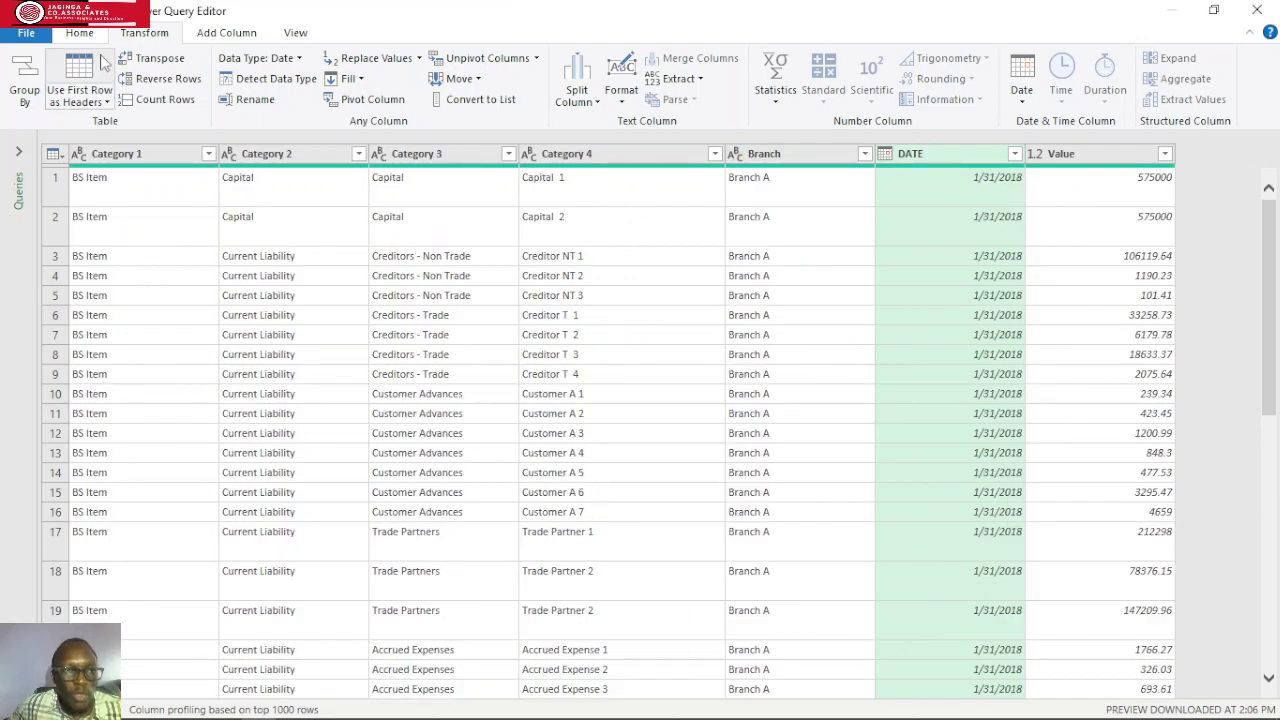
click(79, 32)
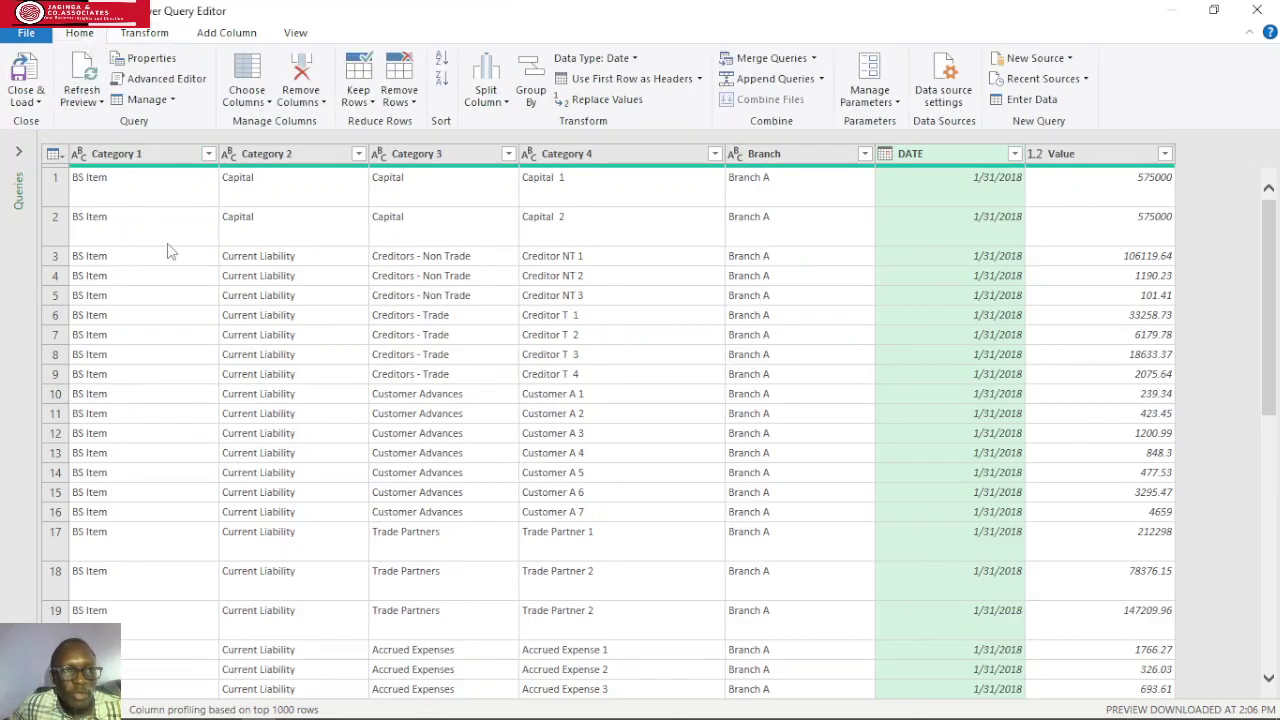
click(26, 100)
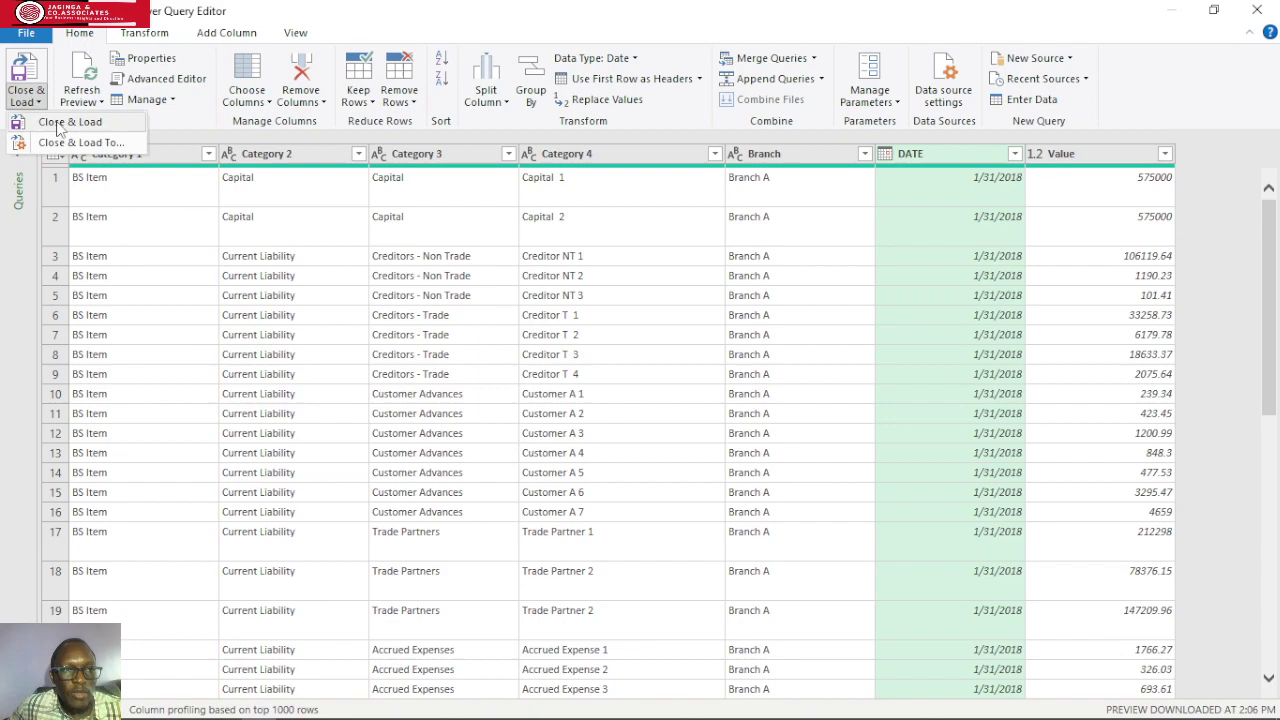
click(58, 124)
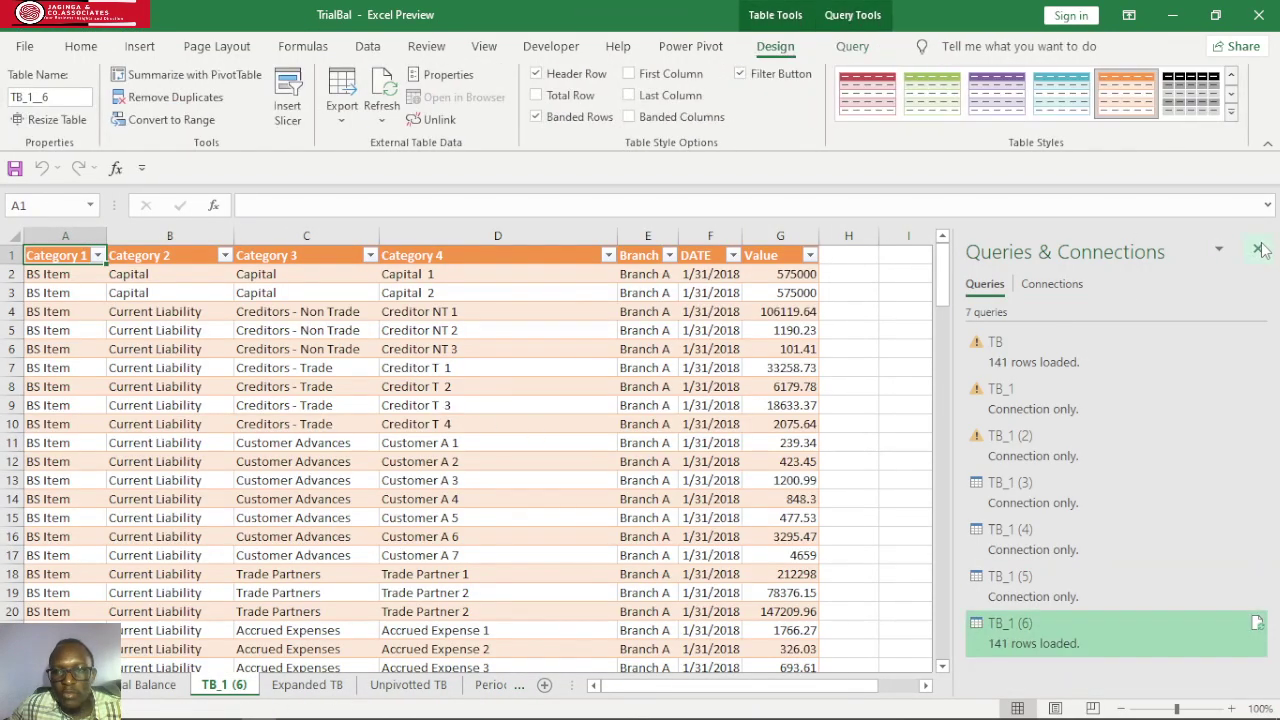
click(1258, 249)
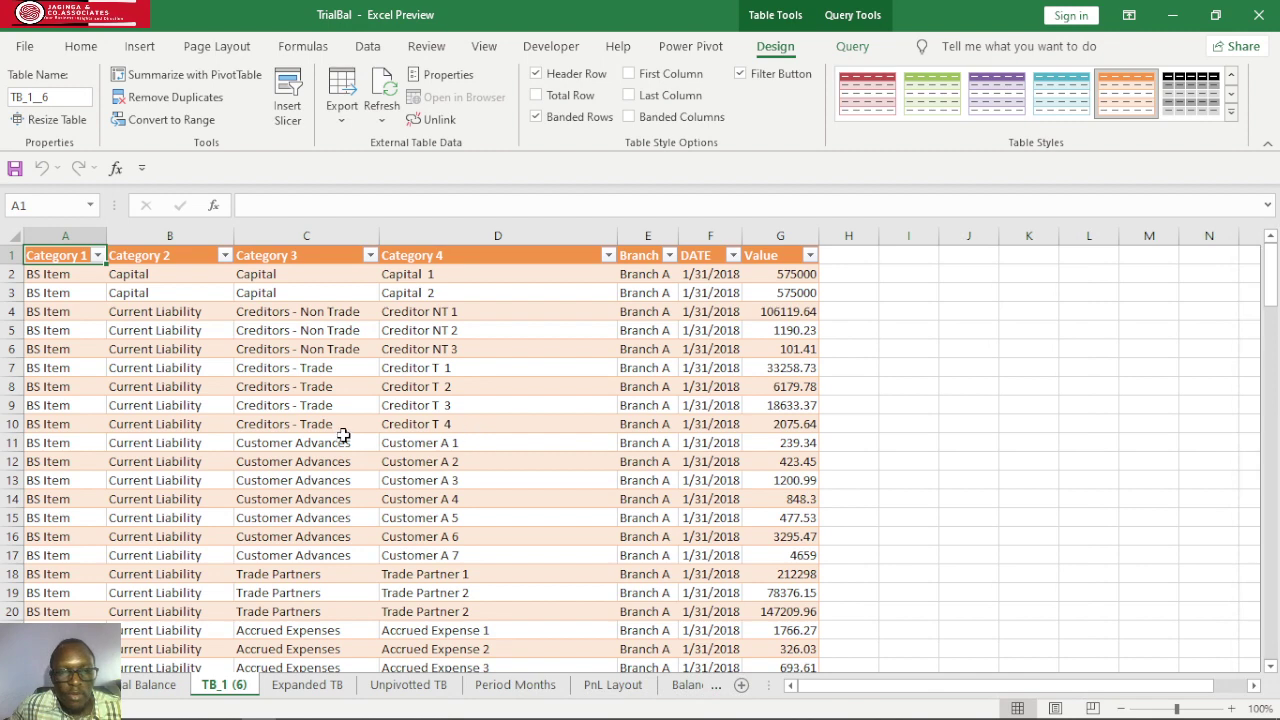
scroll(343, 436, down, 3)
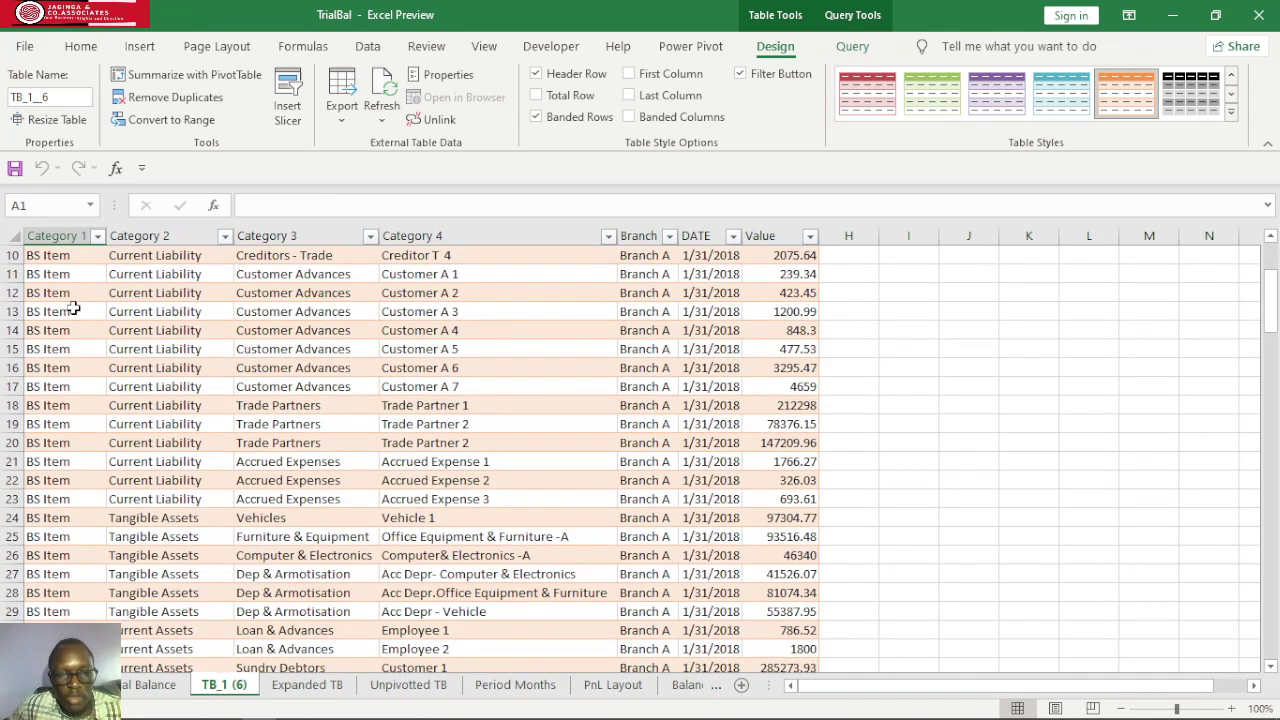
scroll(432, 410, up, 3)
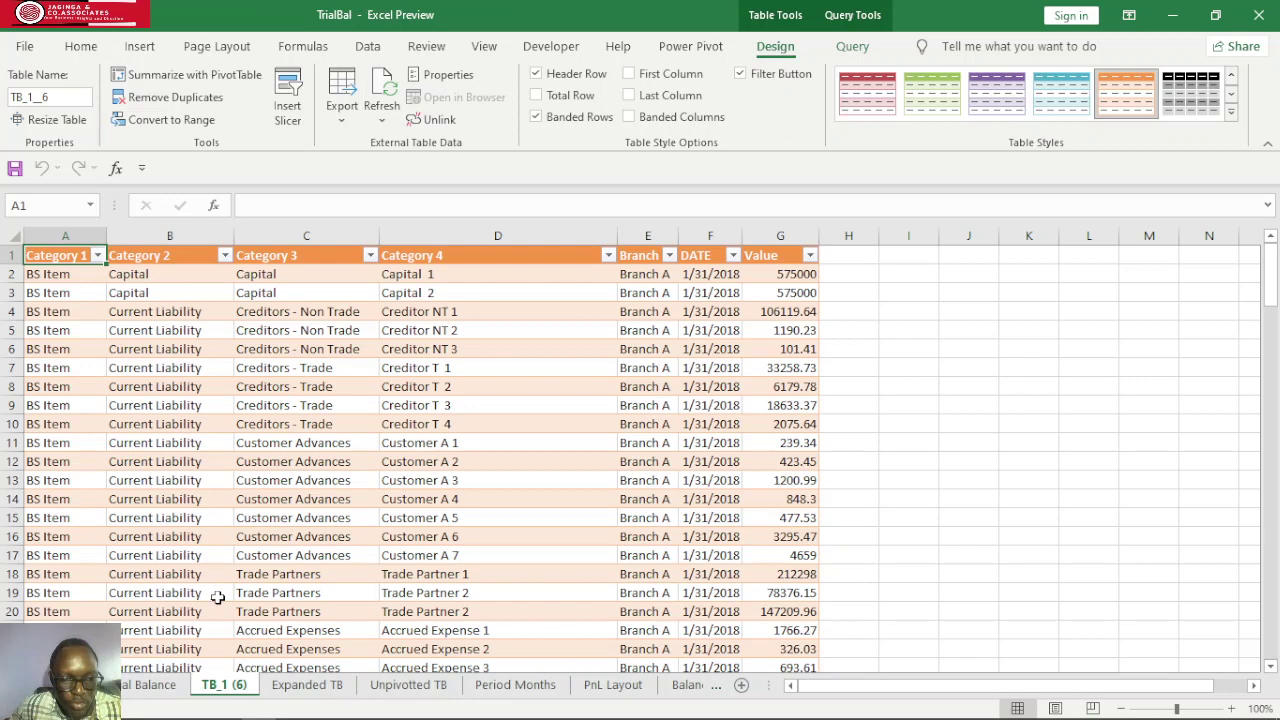
Delete the TB_1 (6) sheet
right_click(229, 690)
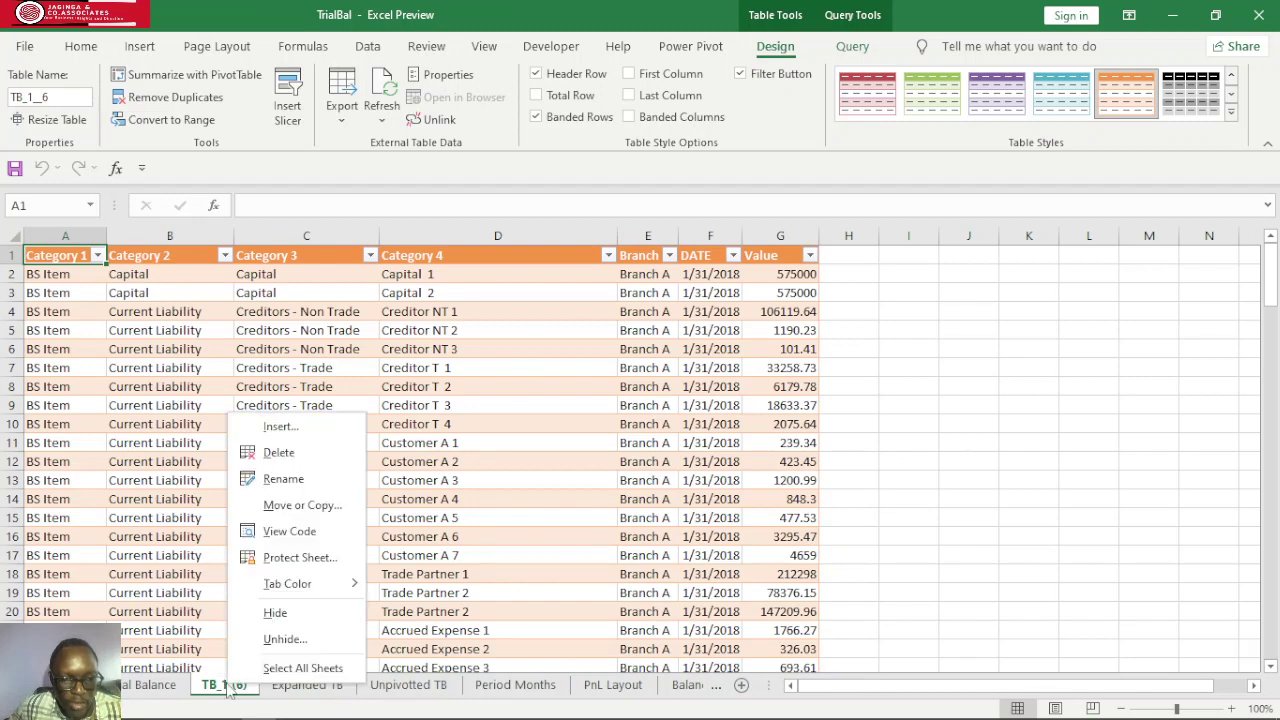
click(280, 453)
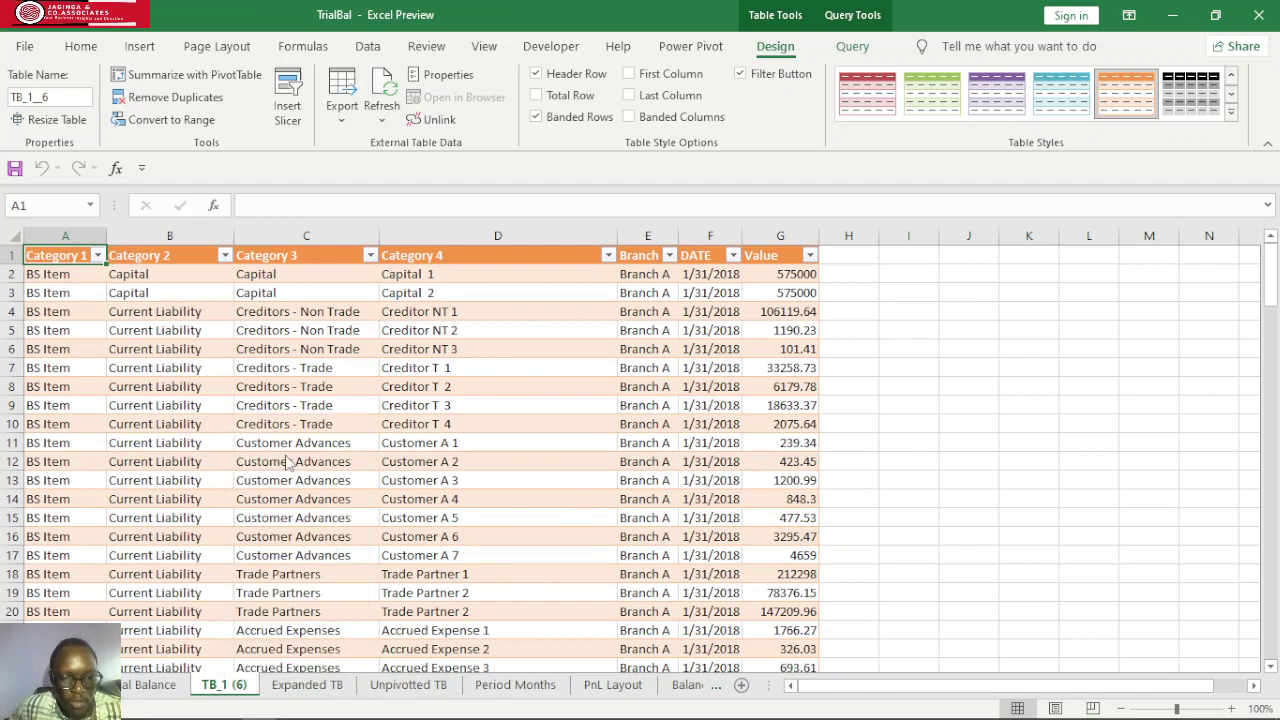
click(608, 422)
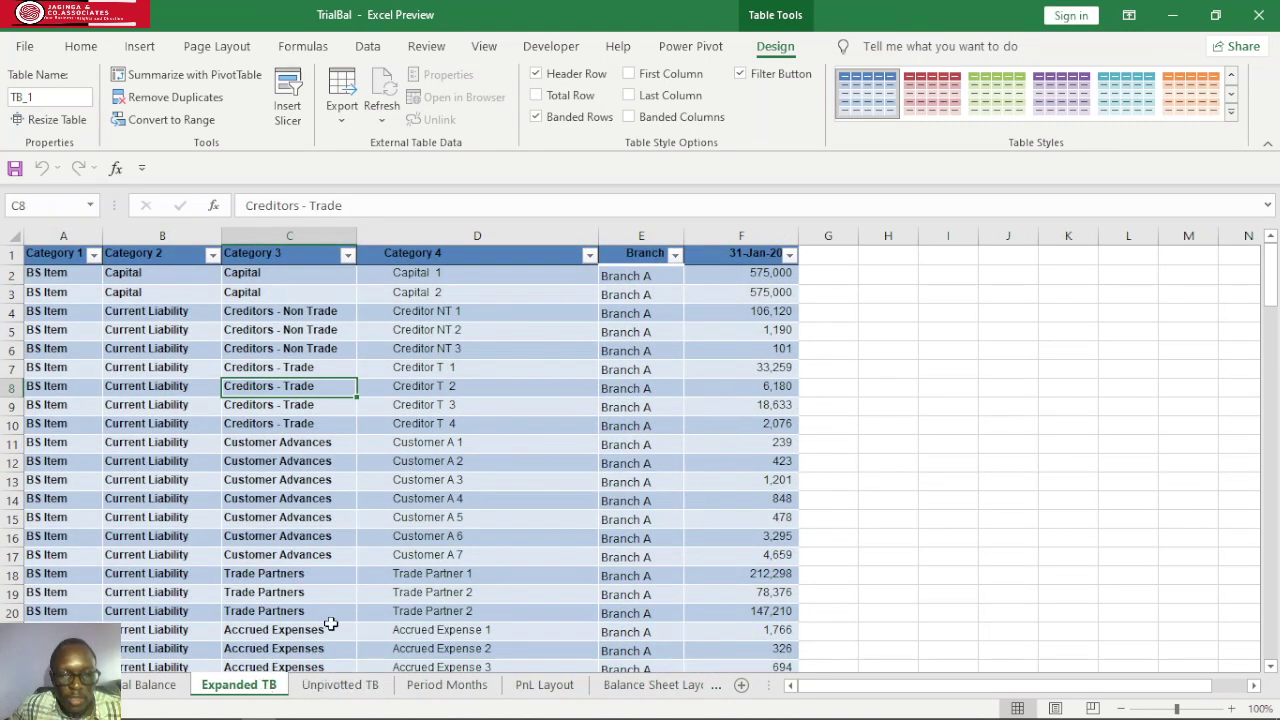
Show the Unpivotted TB sheet from row 1 of its table
click(336, 686)
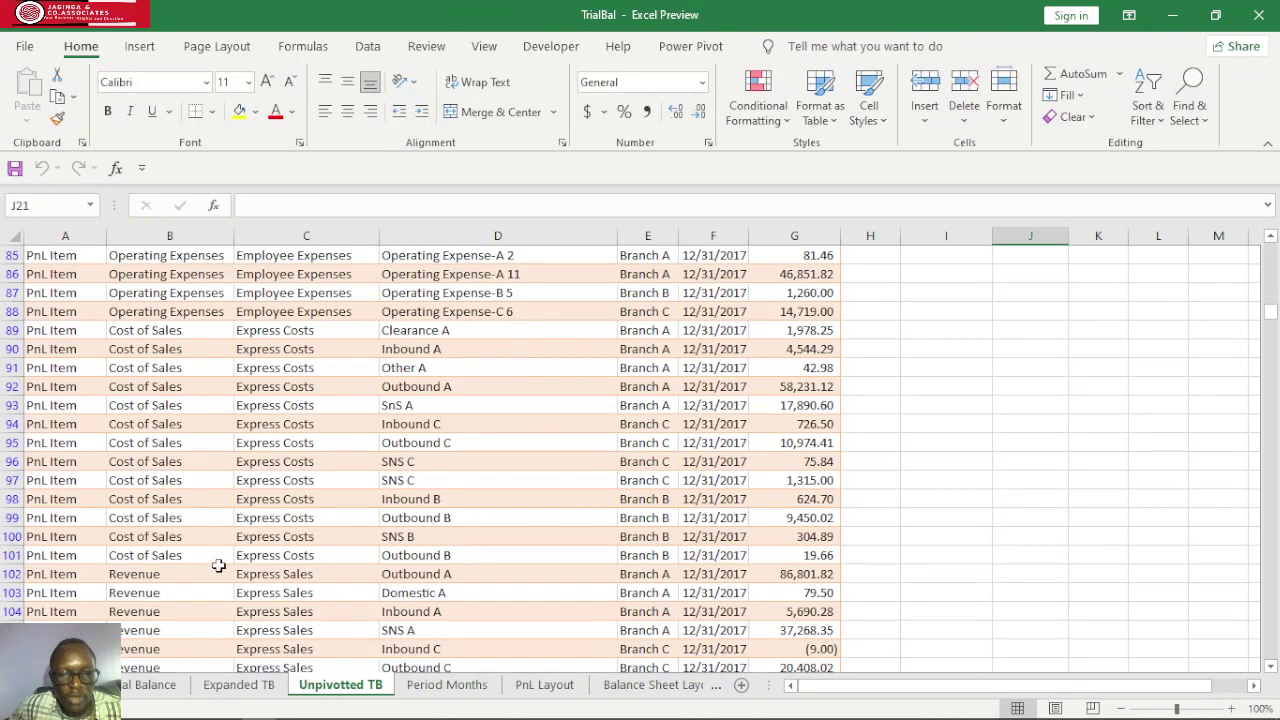
scroll(640, 450, up, 2)
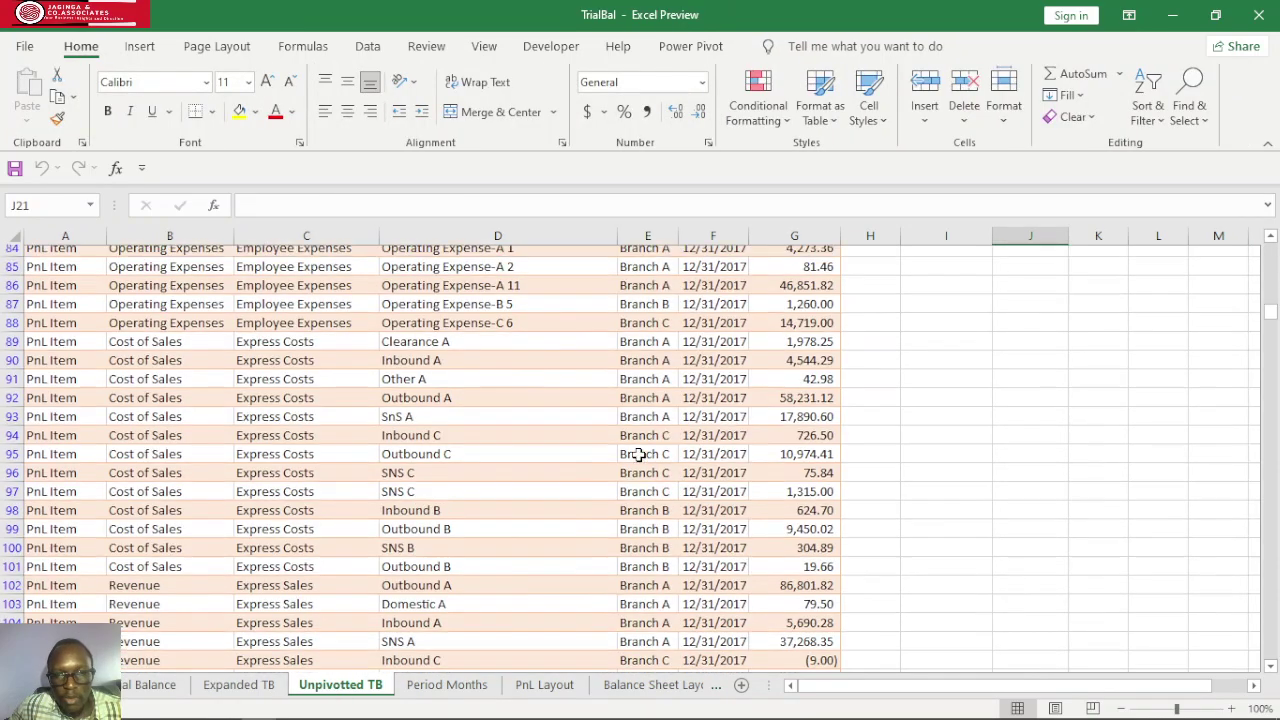
scroll(695, 437, up, 4)
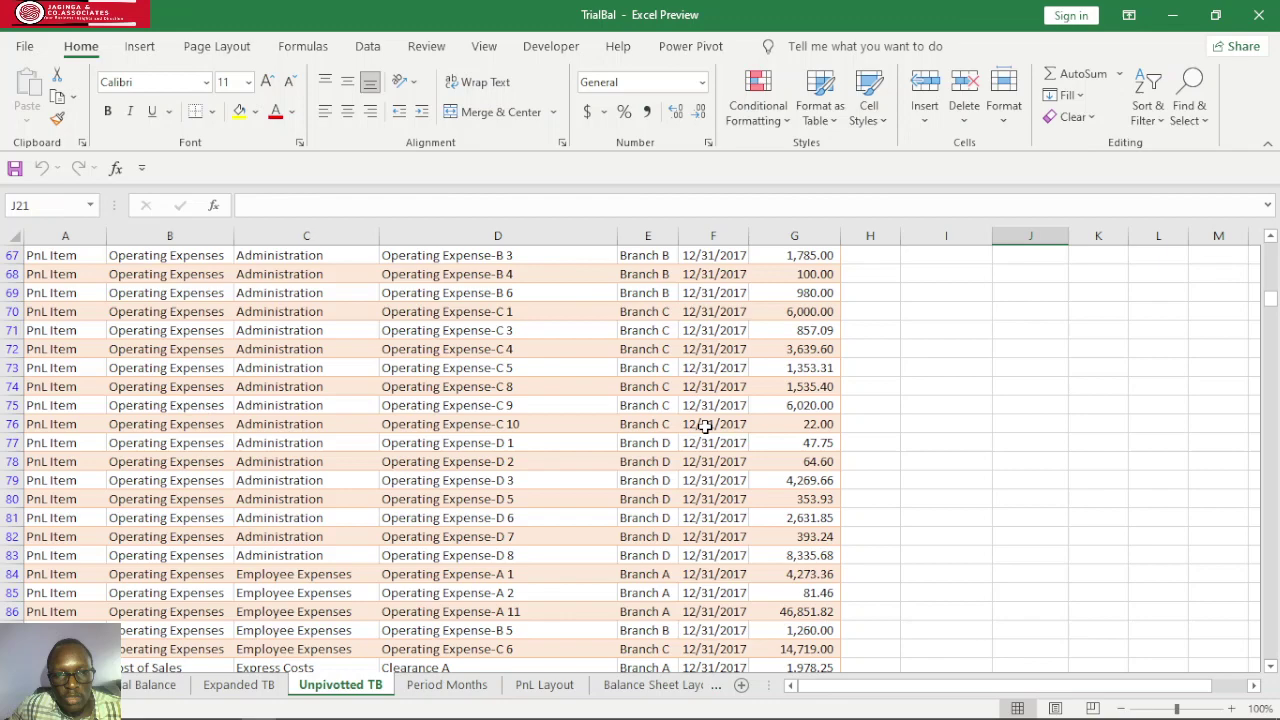
scroll(696, 329, up, 4)
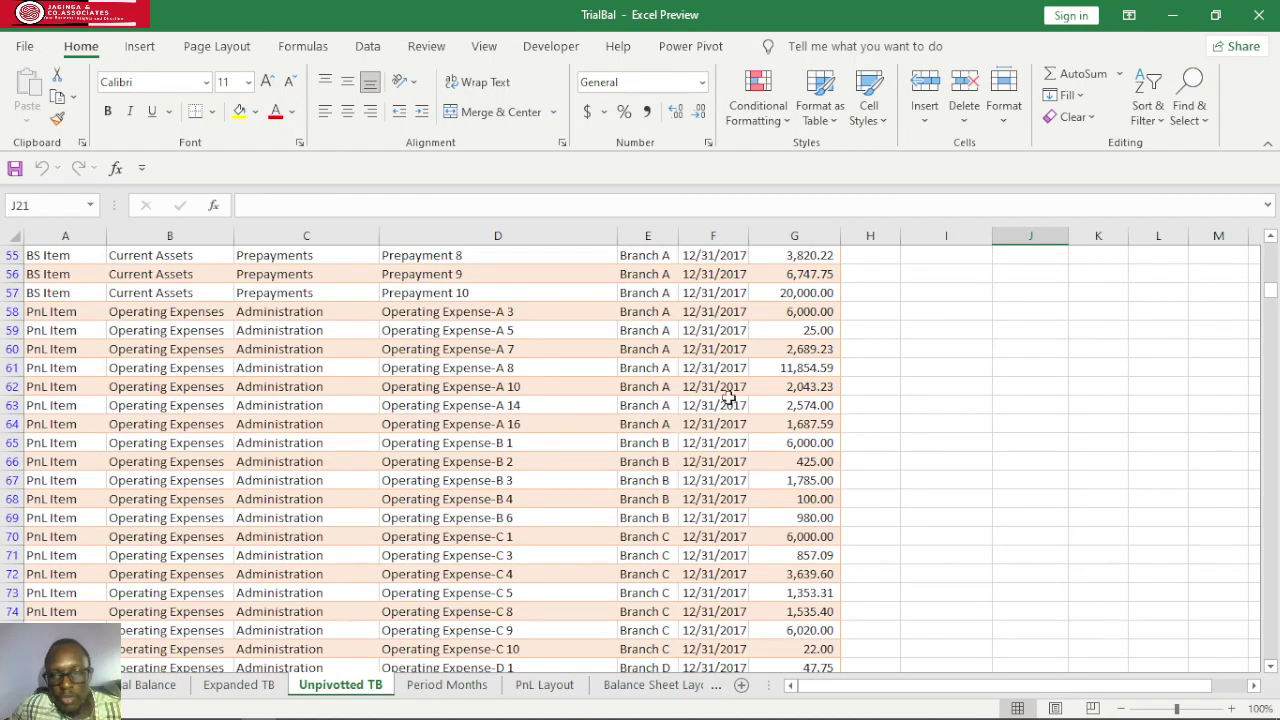
scroll(733, 362, up, 5)
scroll(733, 362, up, 13)
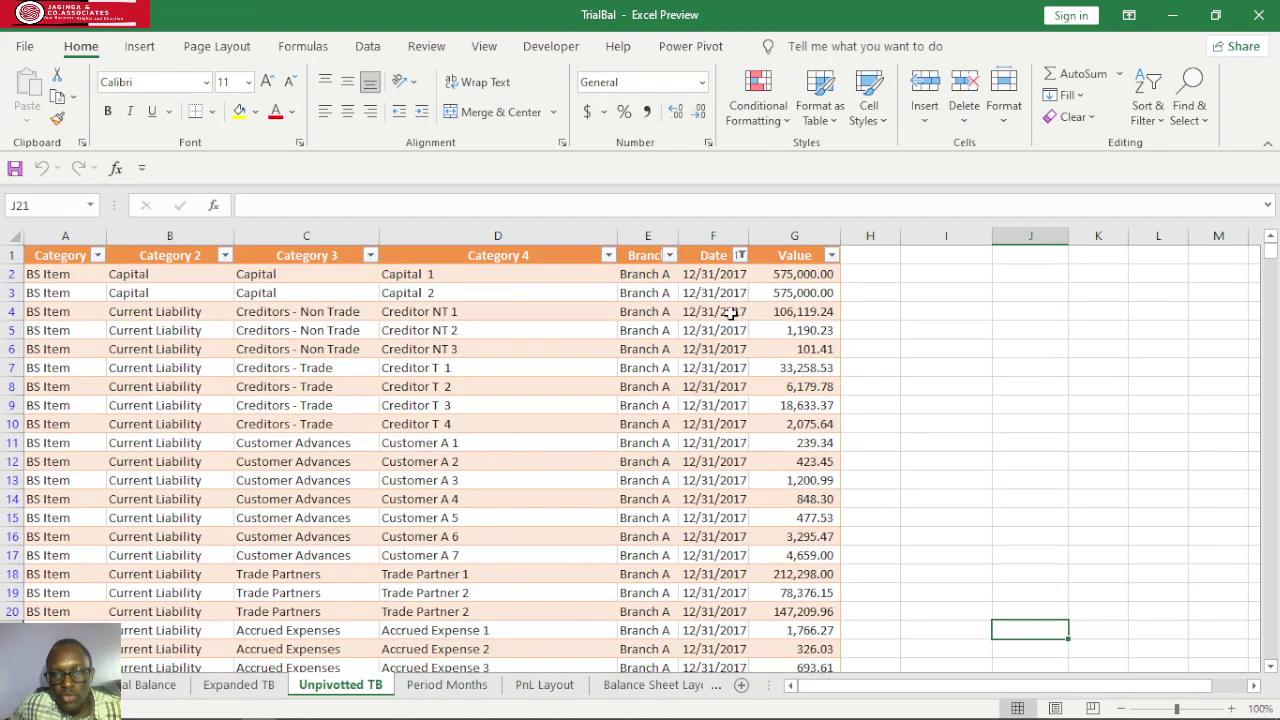
click(740, 256)
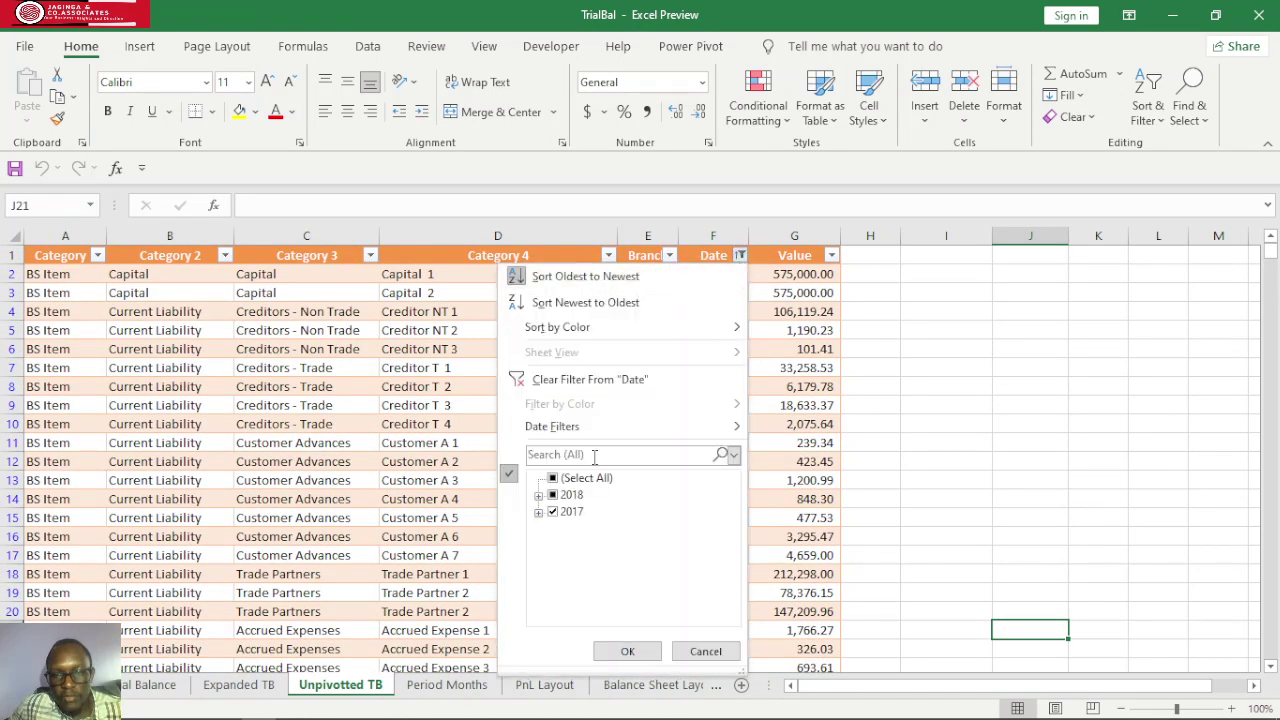
click(540, 496)
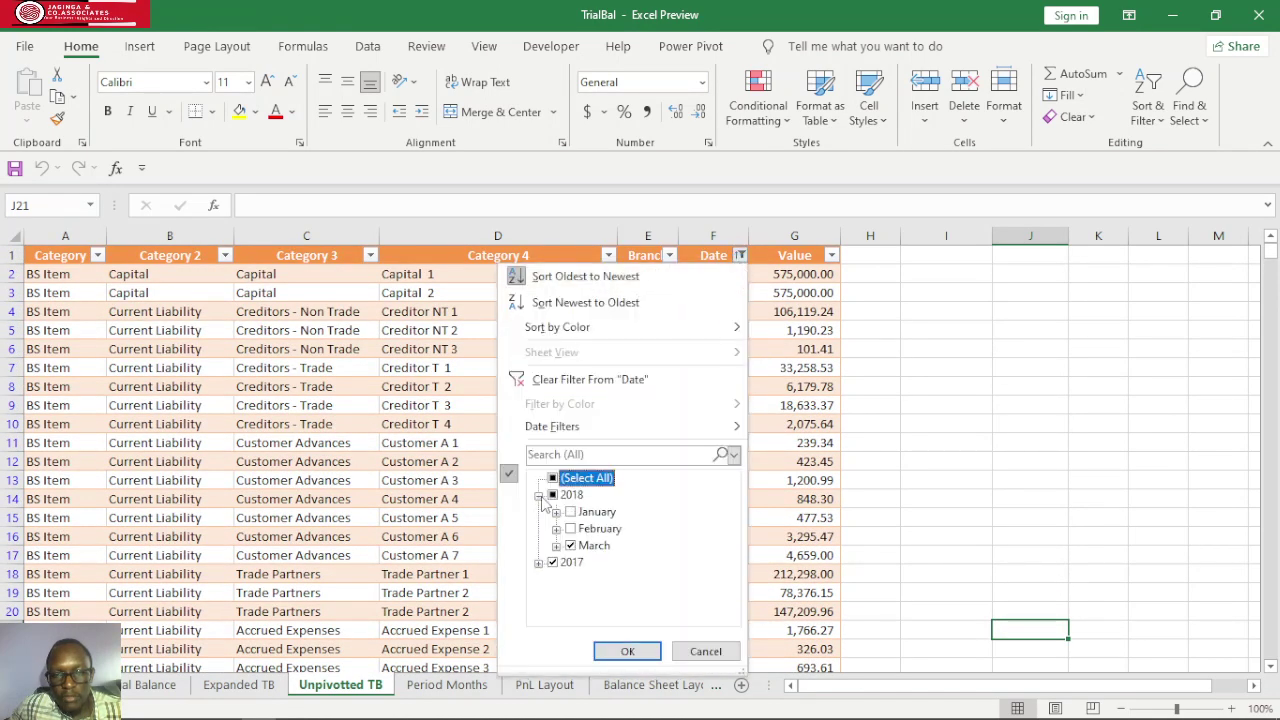
click(540, 495)
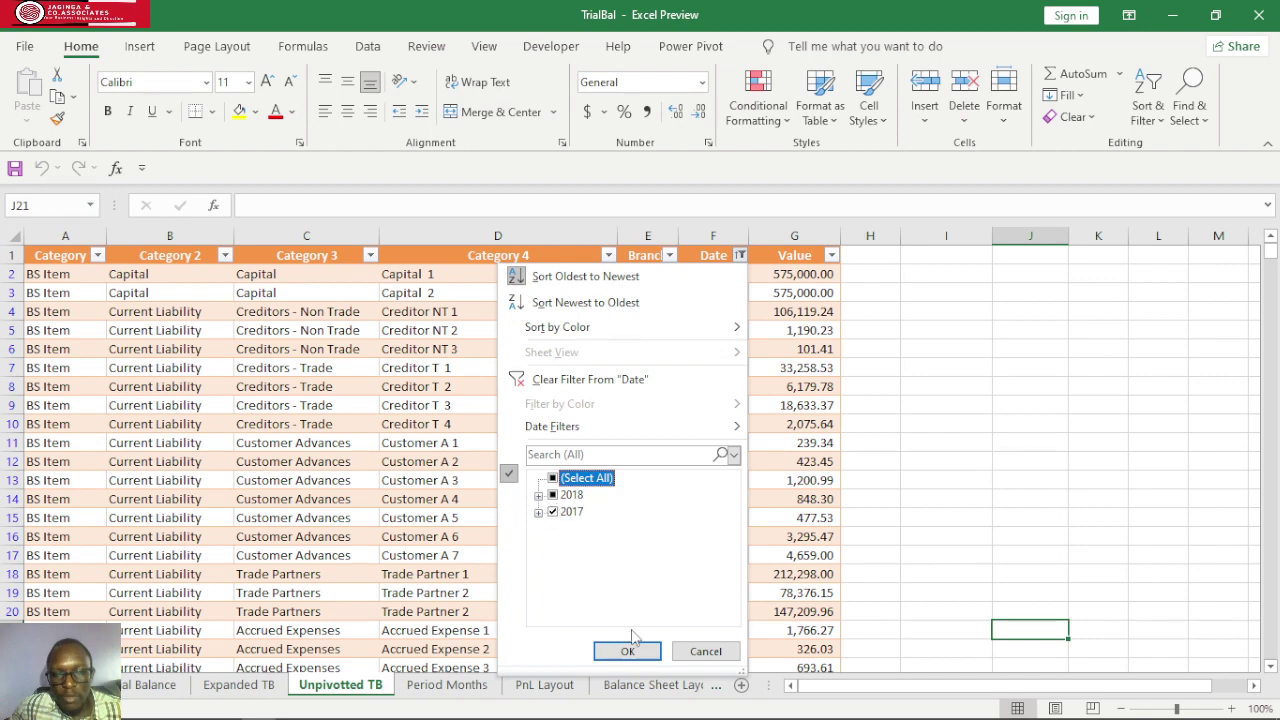
click(706, 652)
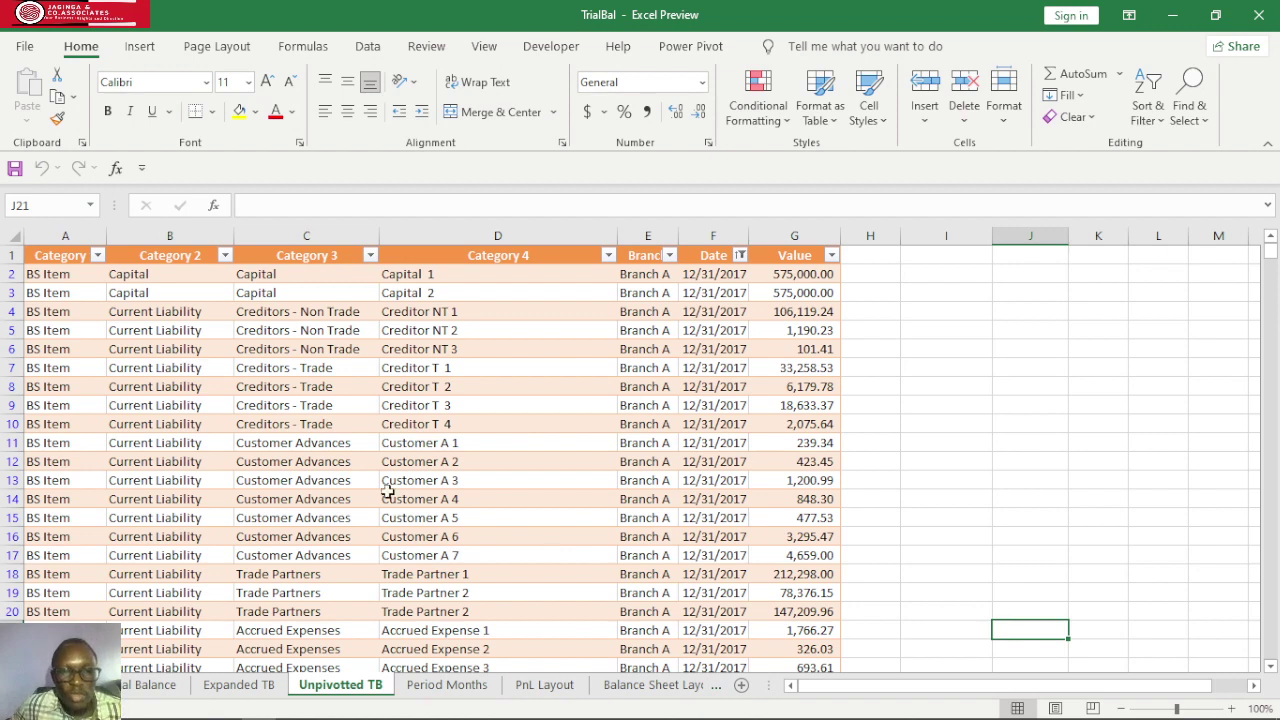
Walk through the PnL Layout subtotals from Total Revenue to EAT, then show Balance Sheet Layout
click(546, 688)
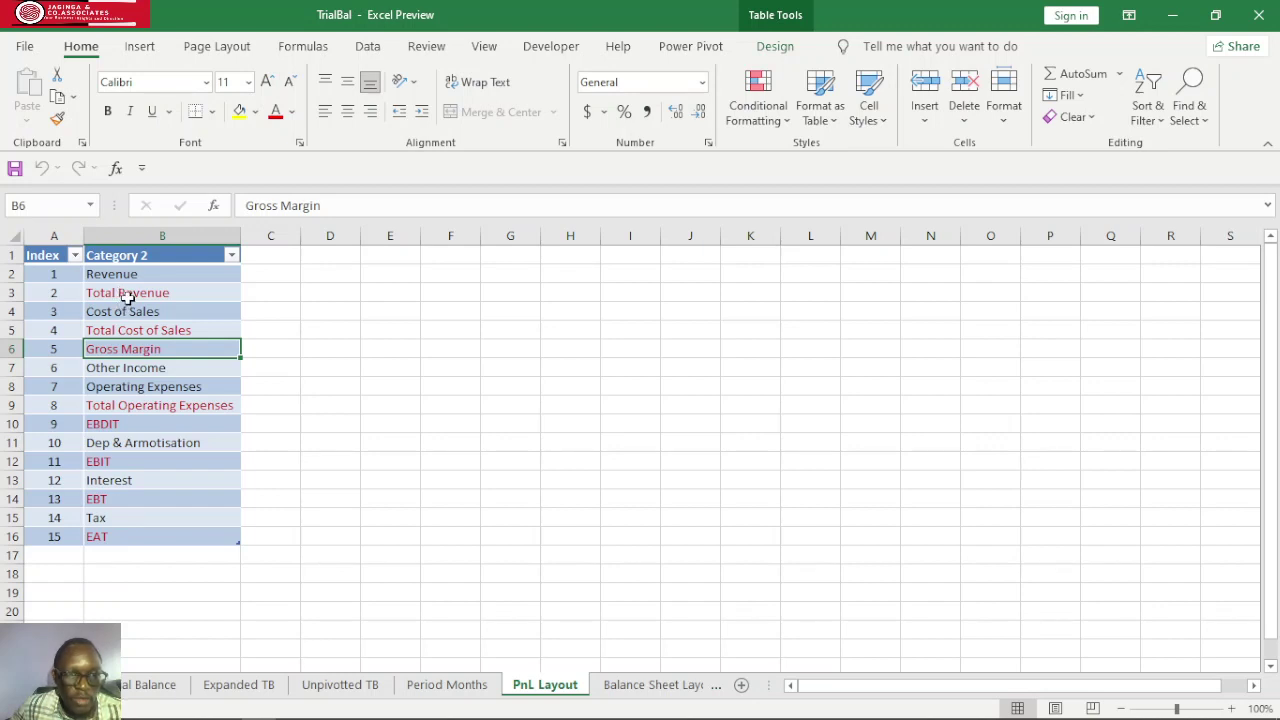
click(110, 298)
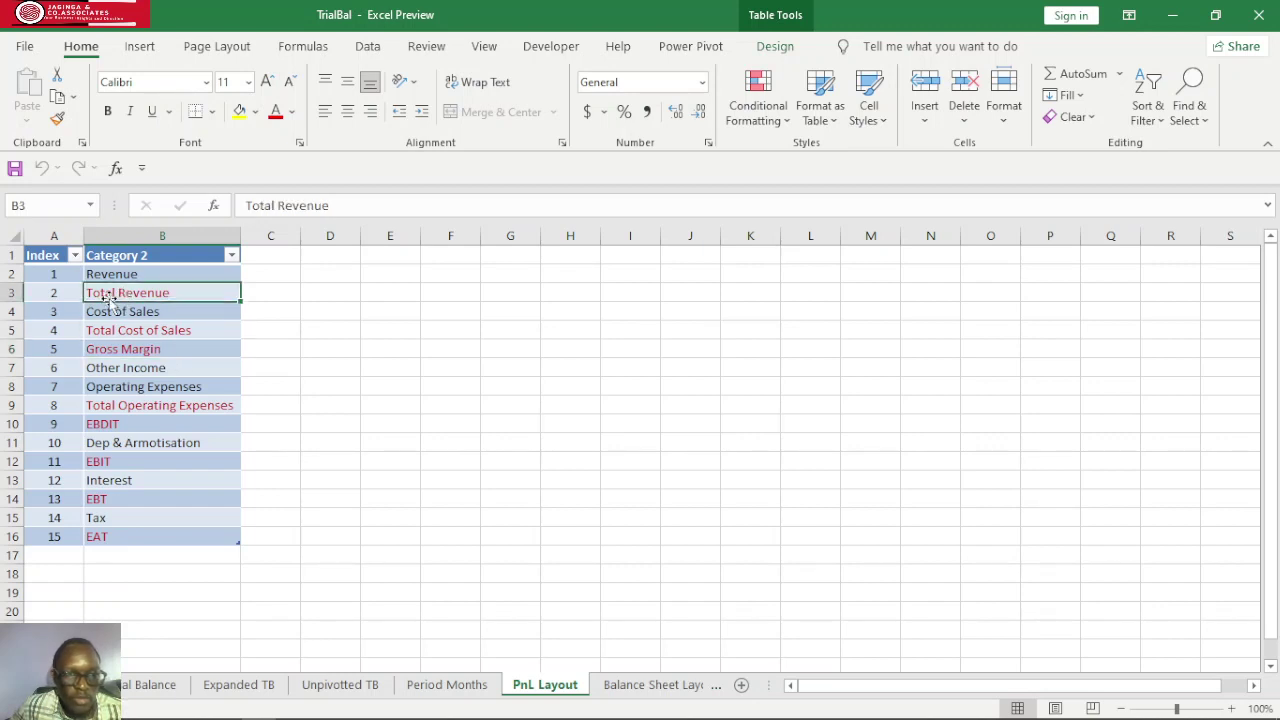
click(114, 330)
click(118, 349)
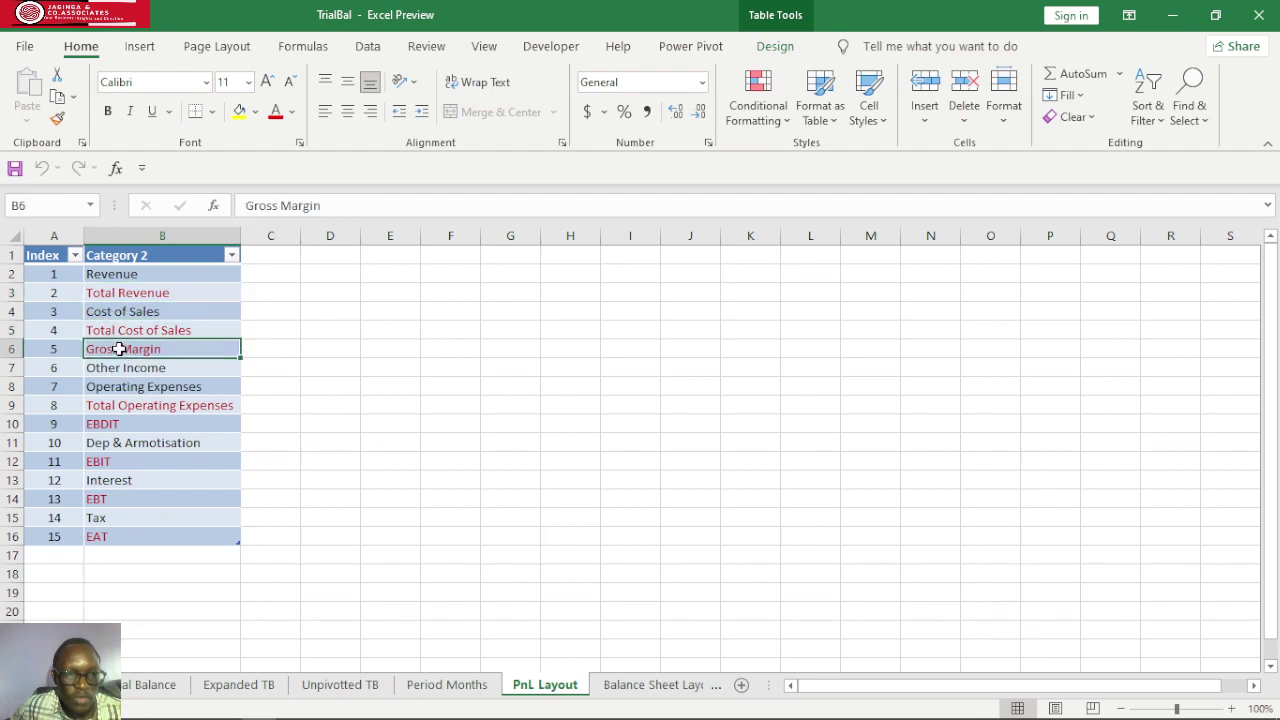
click(135, 406)
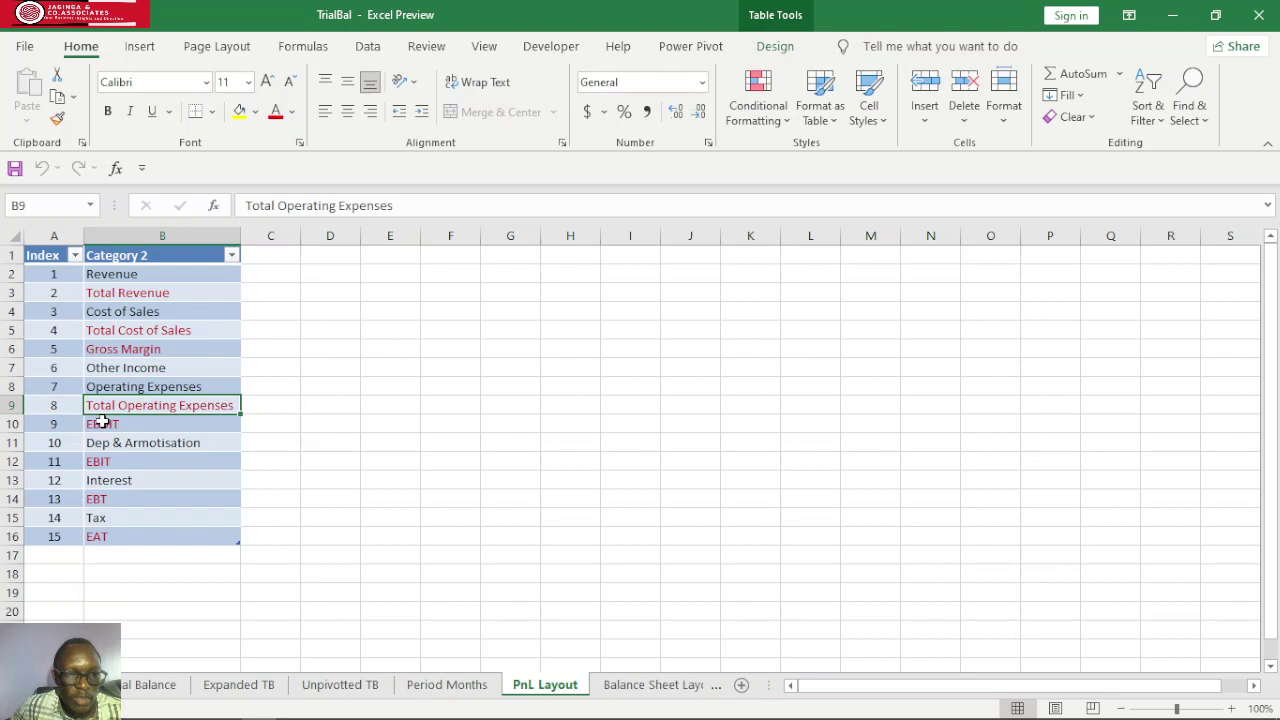
click(103, 424)
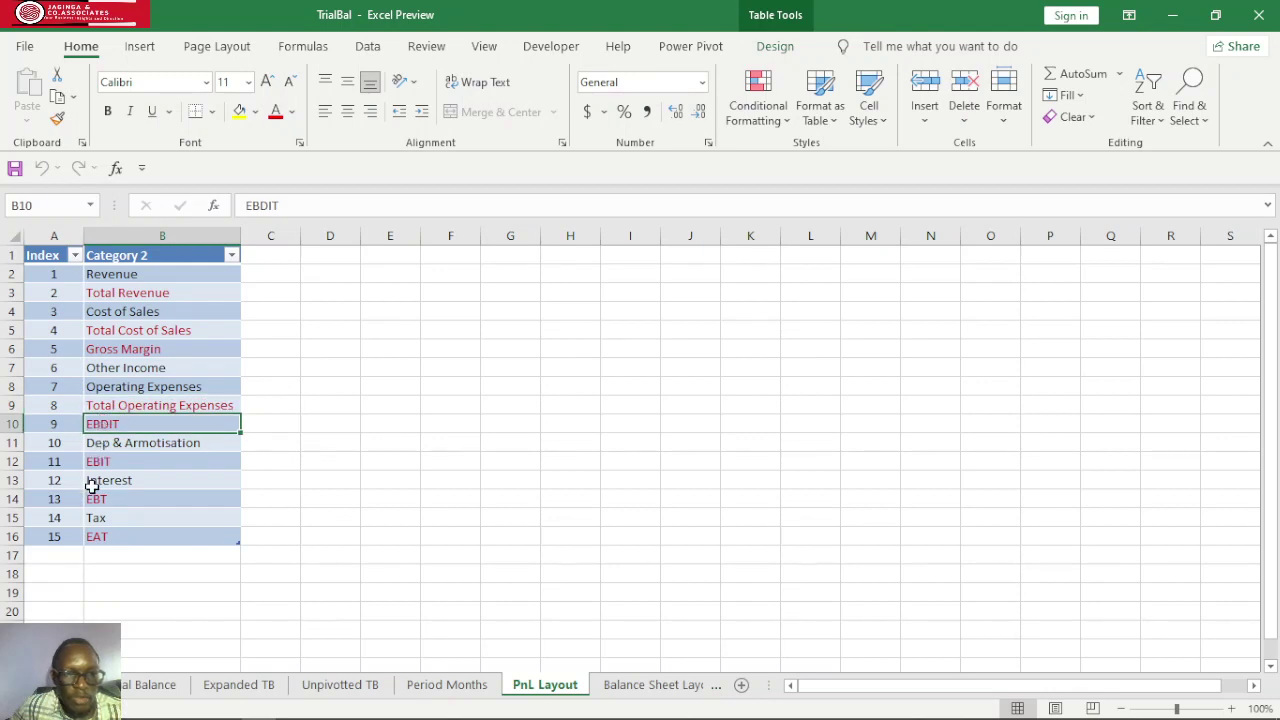
click(104, 463)
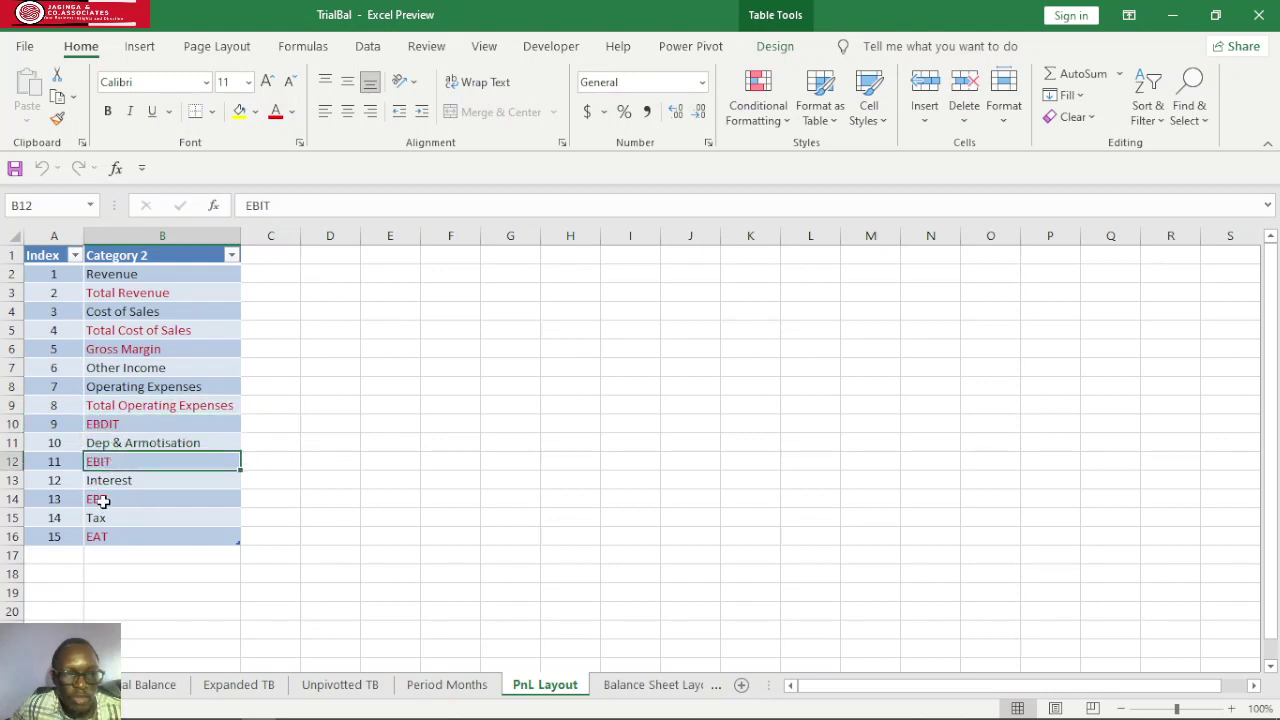
click(104, 500)
click(105, 539)
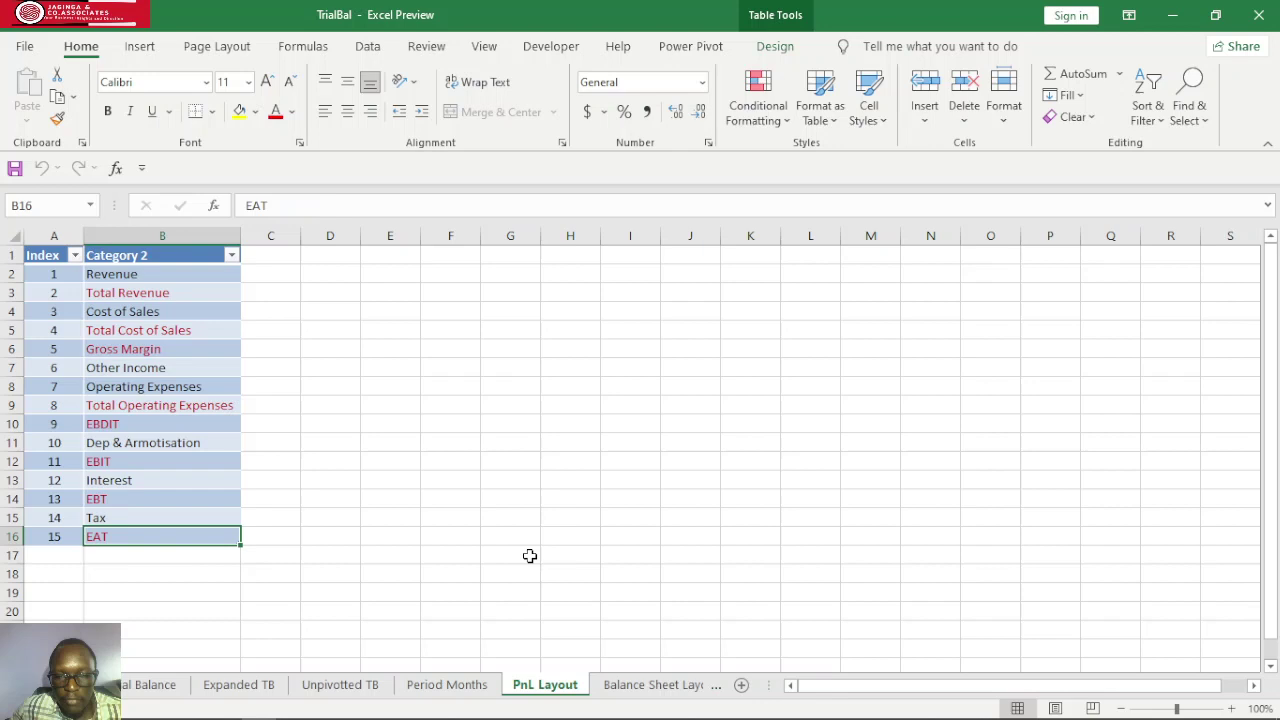
click(650, 688)
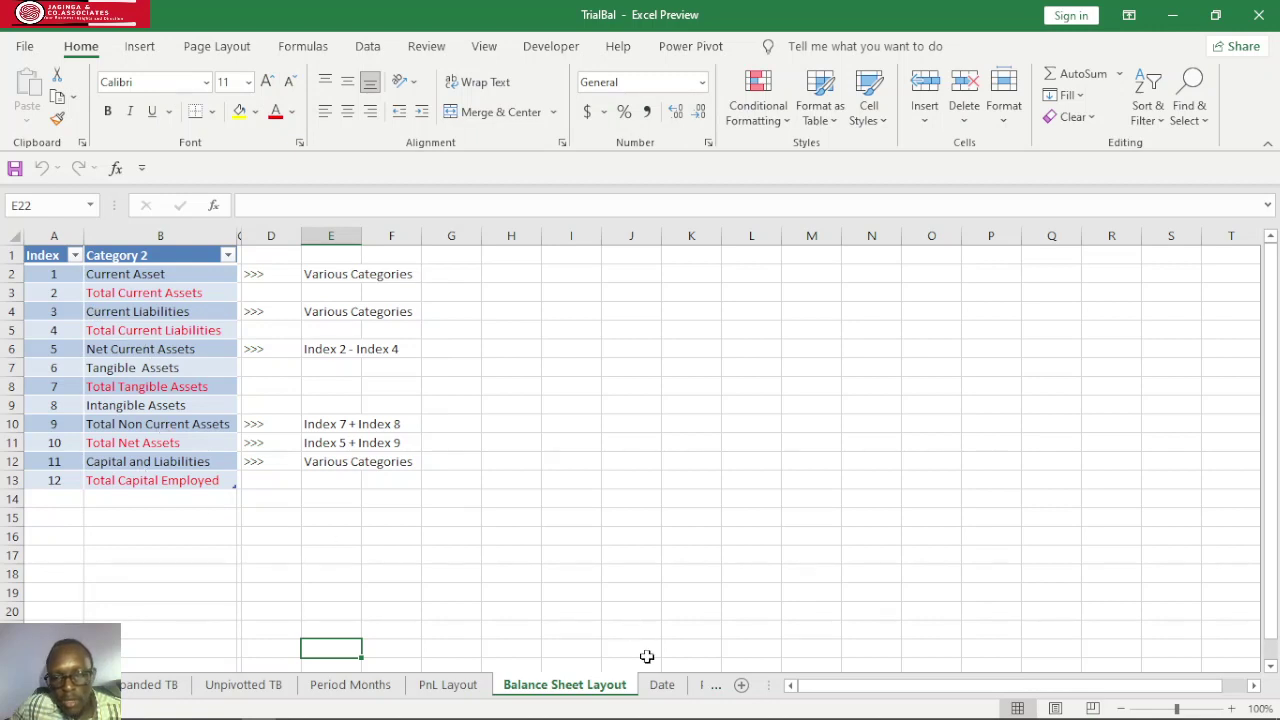
Pass the Date sheet and show the PPE Purchase sheet with PPE 240,461 and intangibles 1,500
click(662, 688)
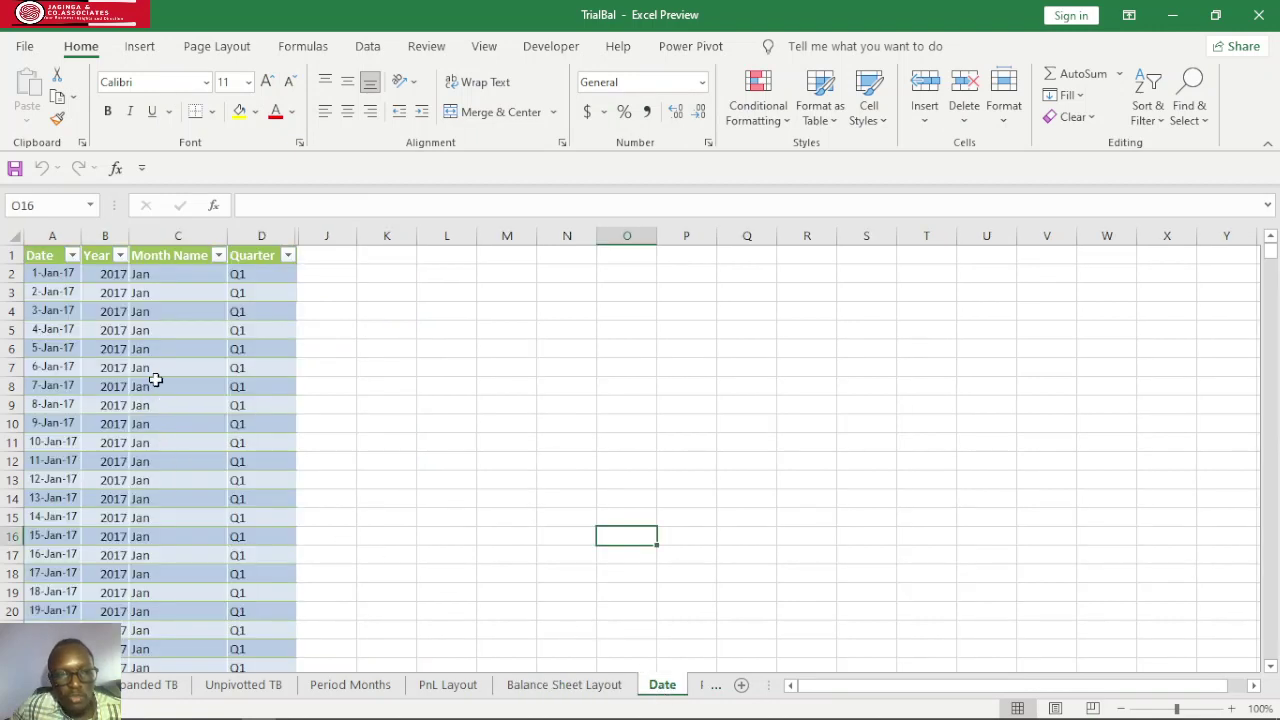
click(705, 688)
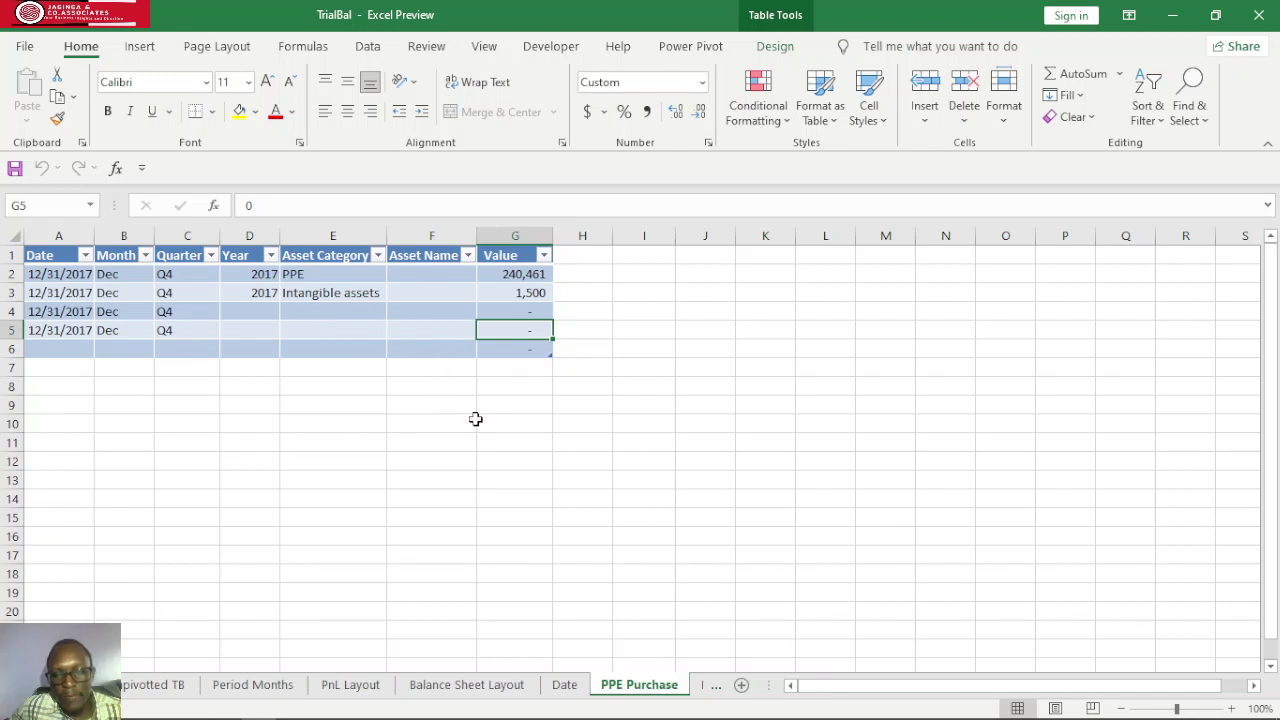
View the PPE Sale sheet, then move to the _Financing sheet with Ctrl+PageDown
click(709, 690)
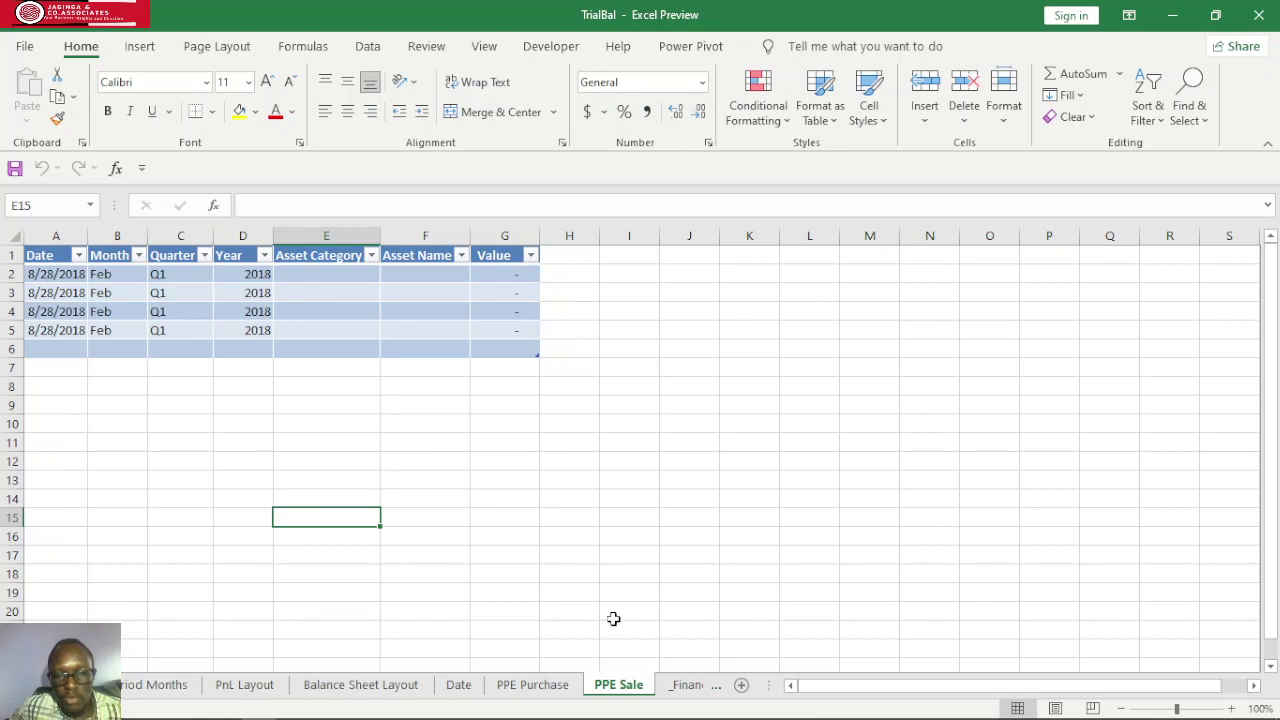
scroll(690, 686, down, 1)
key(ctrl+Page_Down)
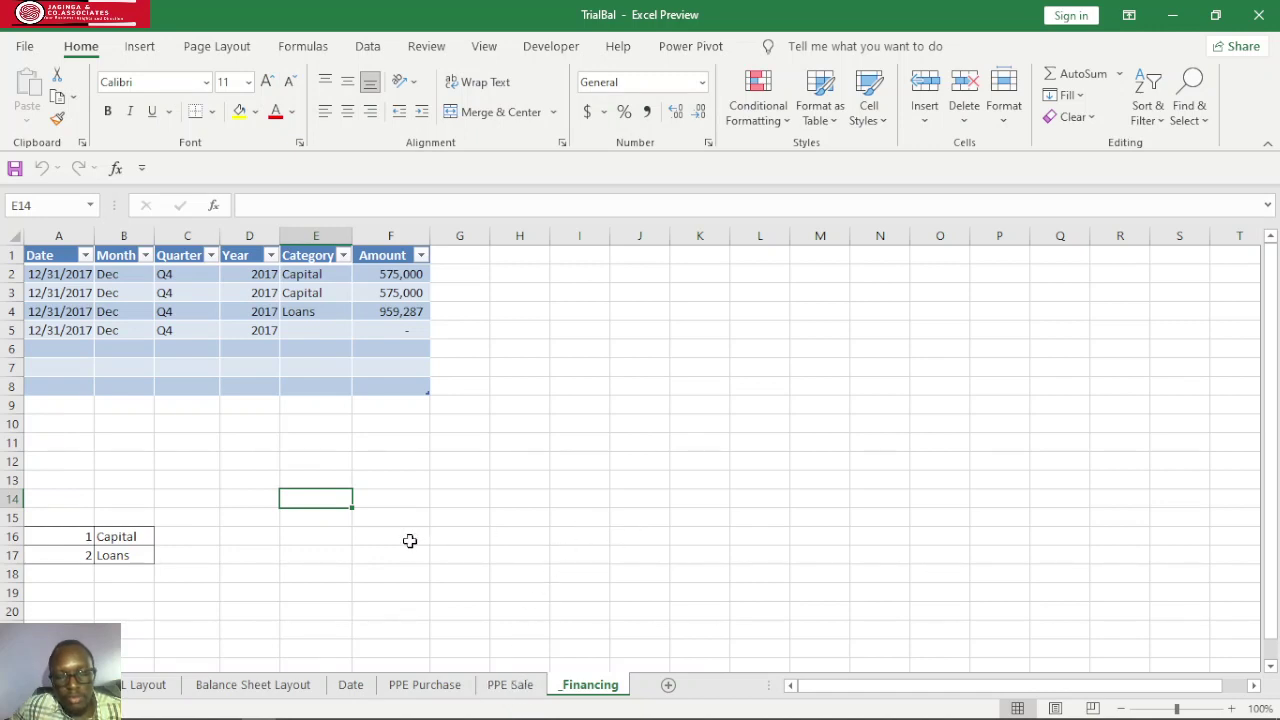
Step back from PPE Sale through PPE Purchase, Date and Balance Sheet Layout to PnL Layout
click(507, 695)
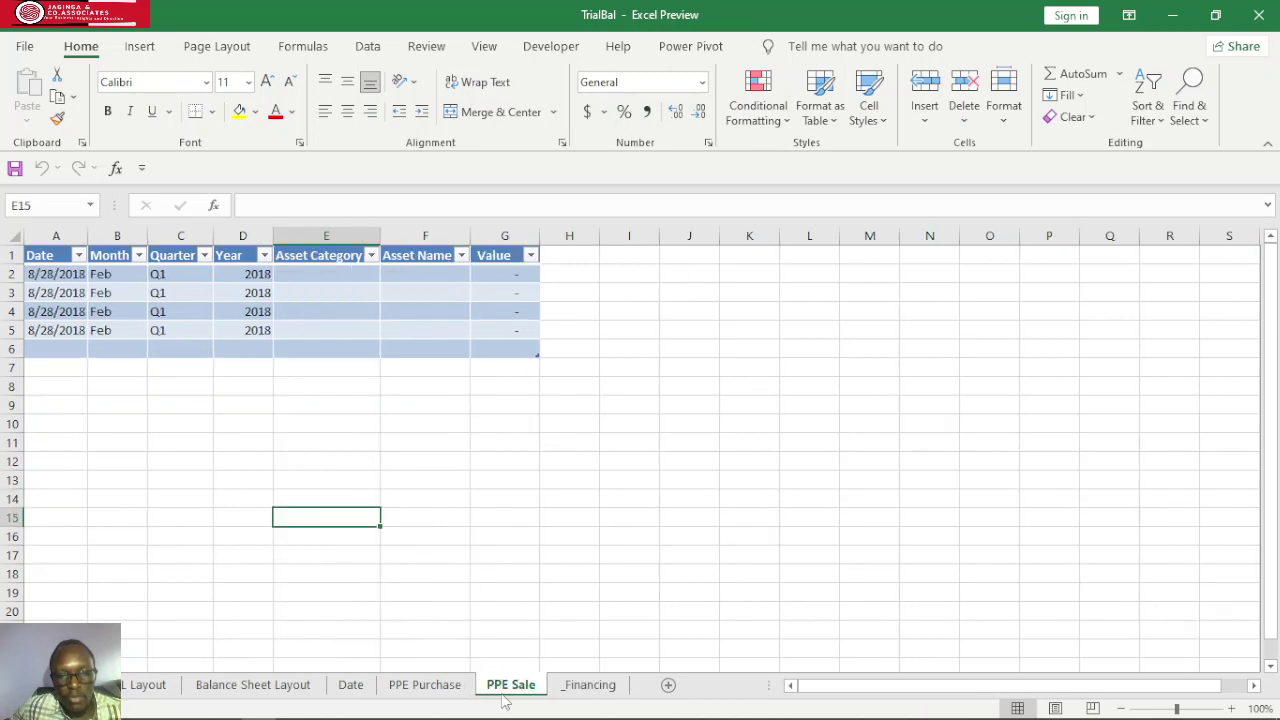
click(424, 689)
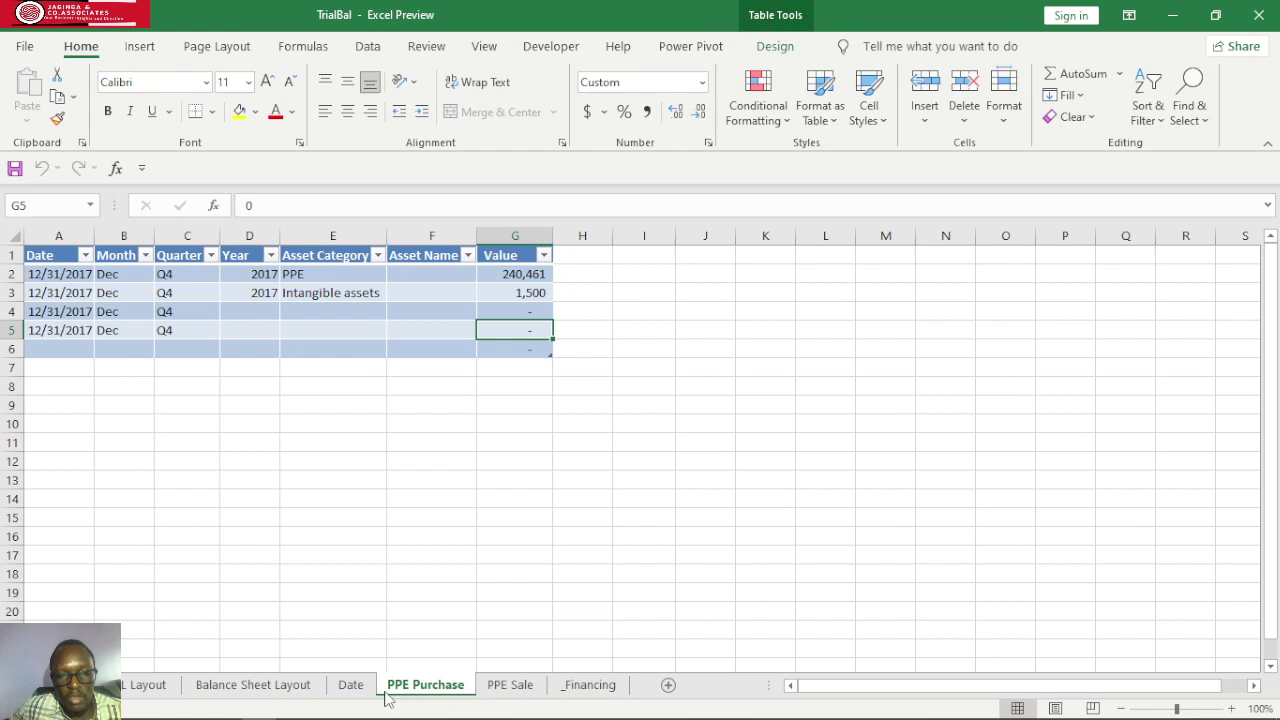
click(353, 692)
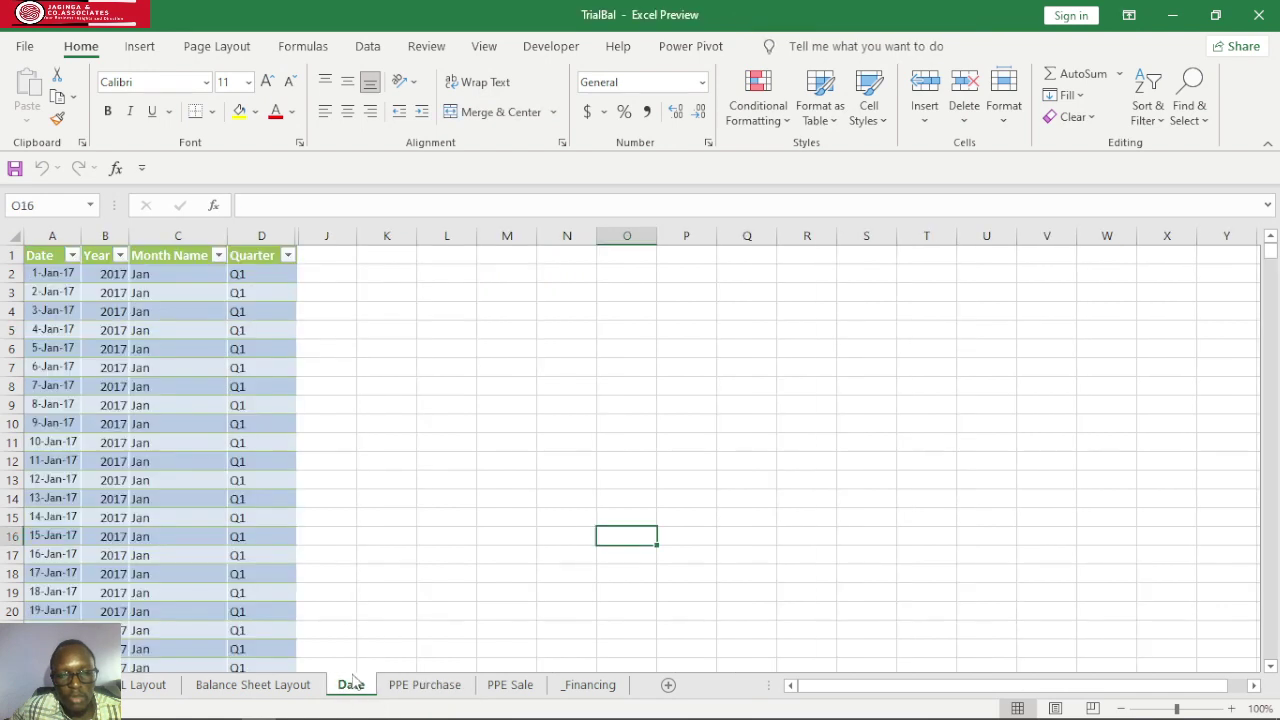
click(266, 686)
click(160, 686)
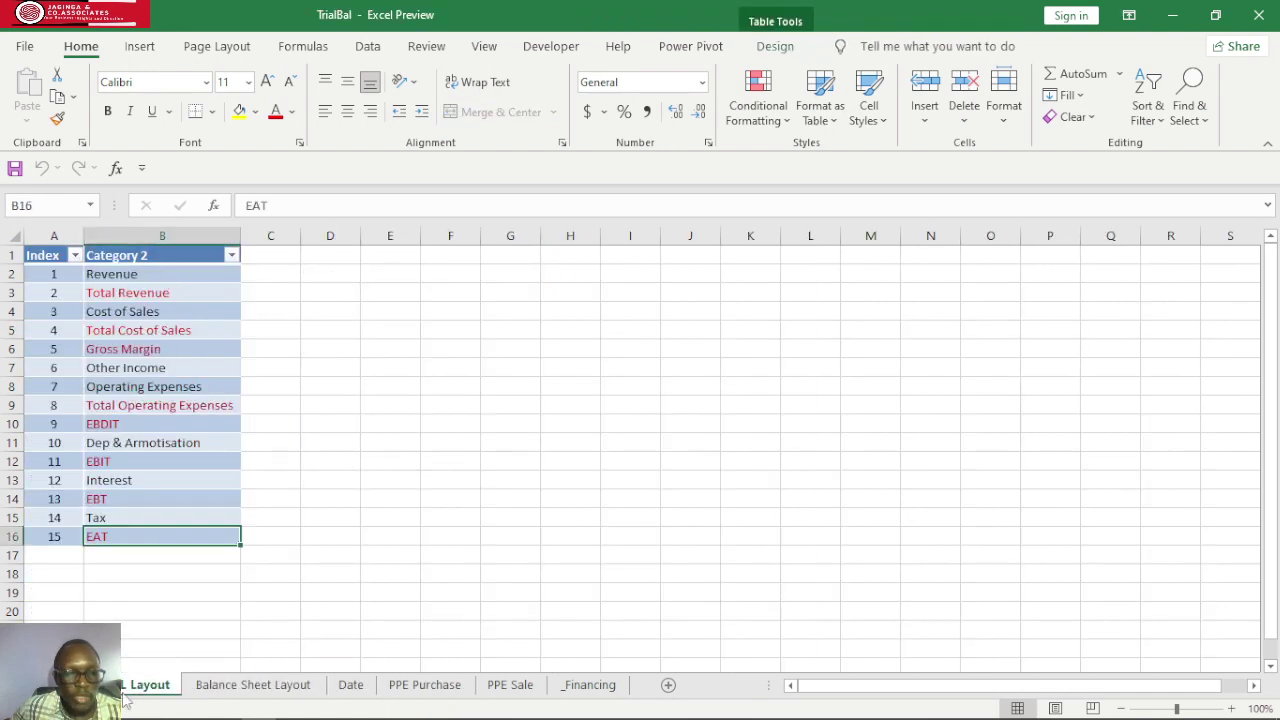
scroll(313, 690, up, 3)
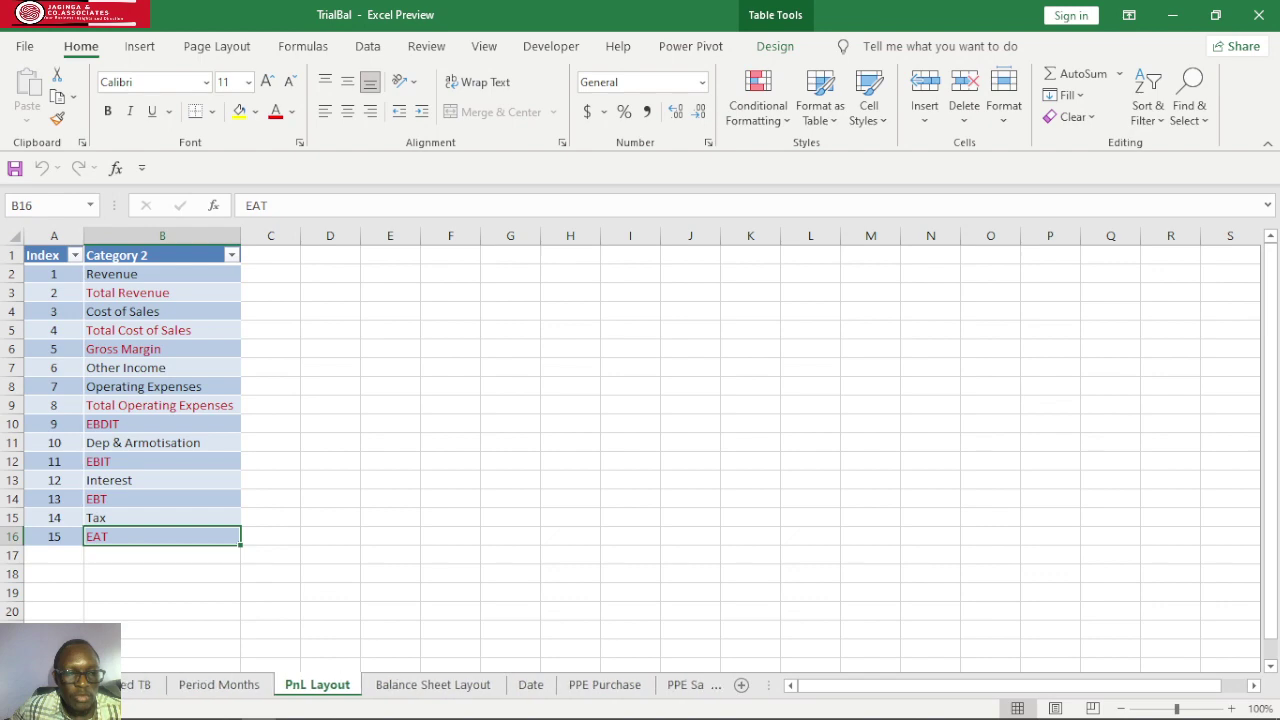
Tour the sheets from Unpivotted TB and Period Months forward through to _Financing
click(152, 686)
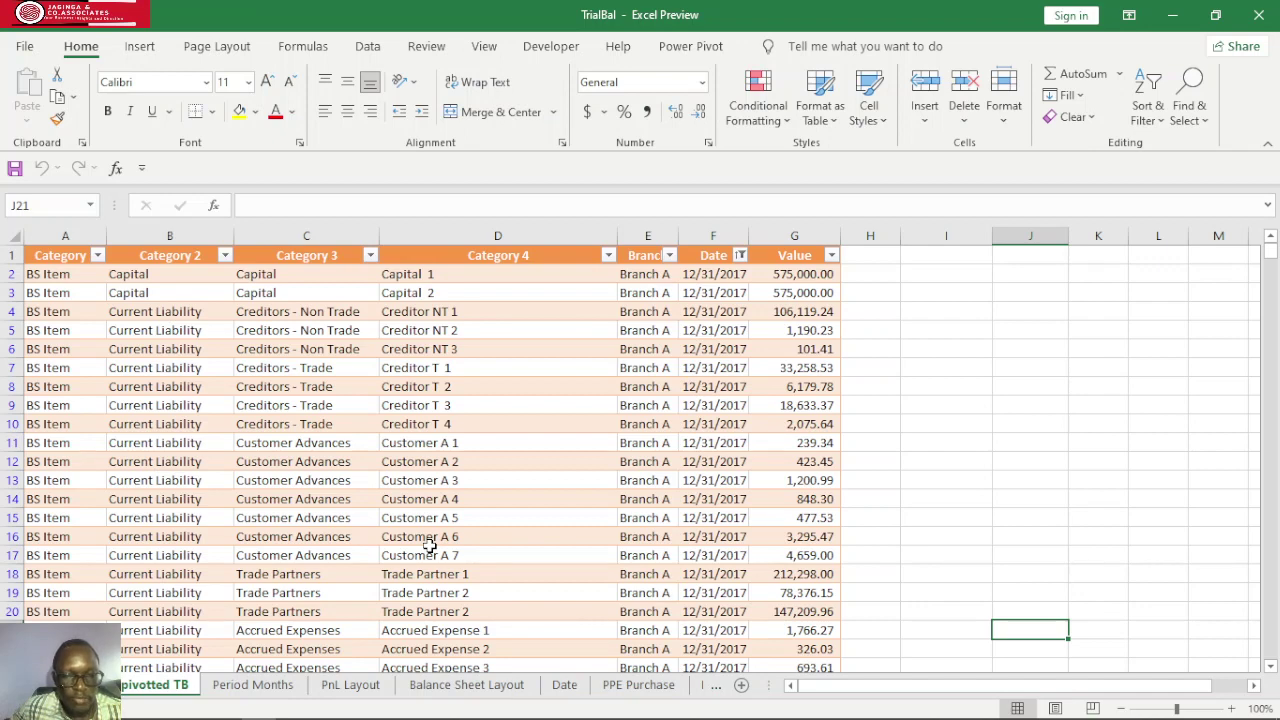
click(265, 690)
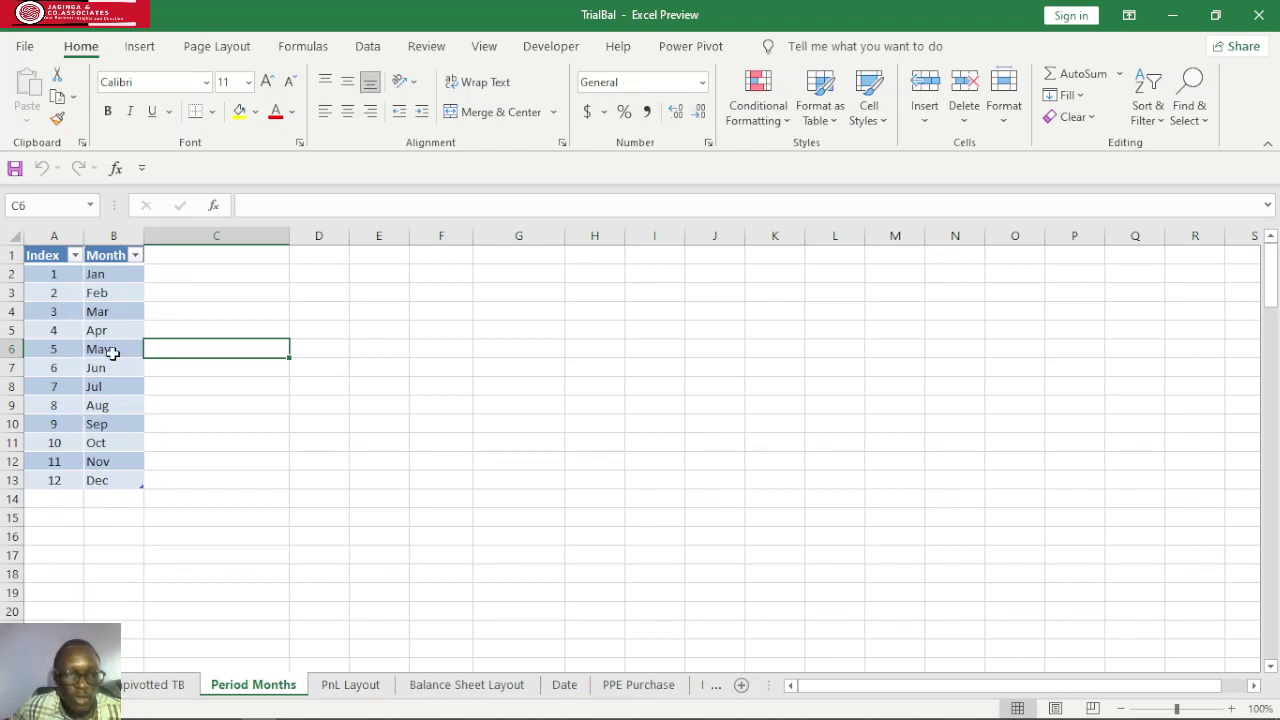
click(158, 690)
click(240, 690)
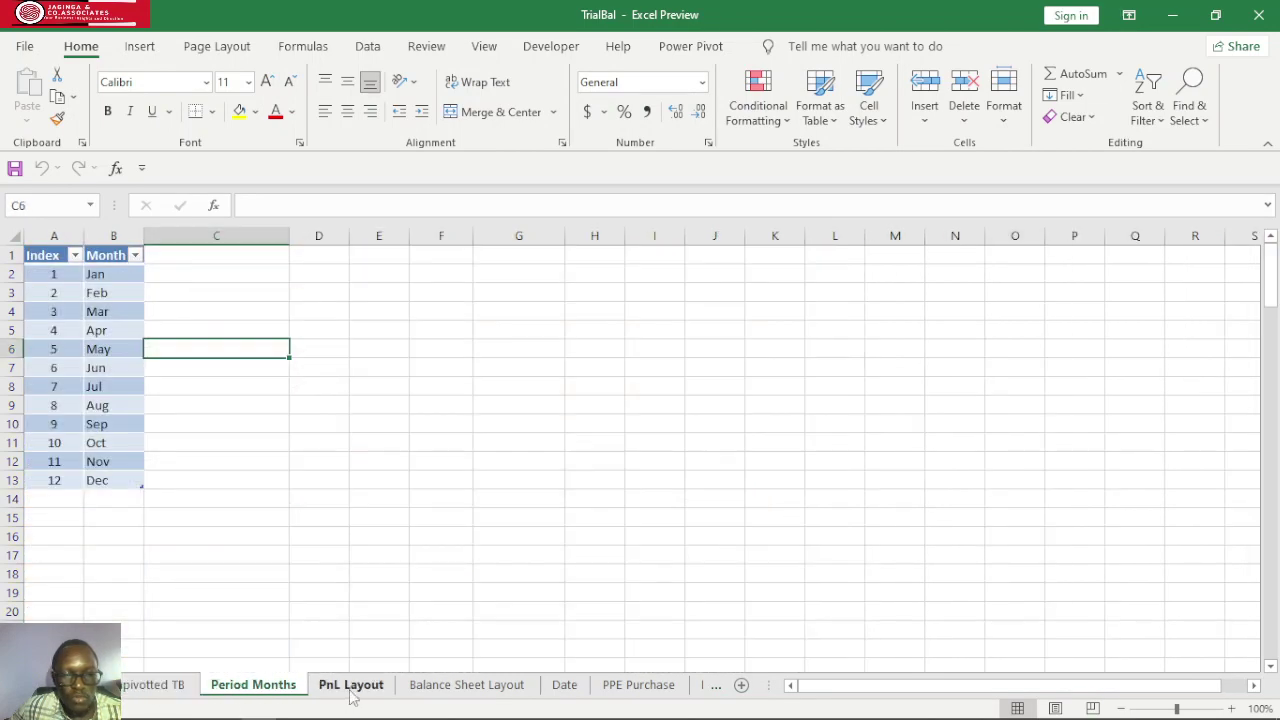
click(350, 690)
click(452, 690)
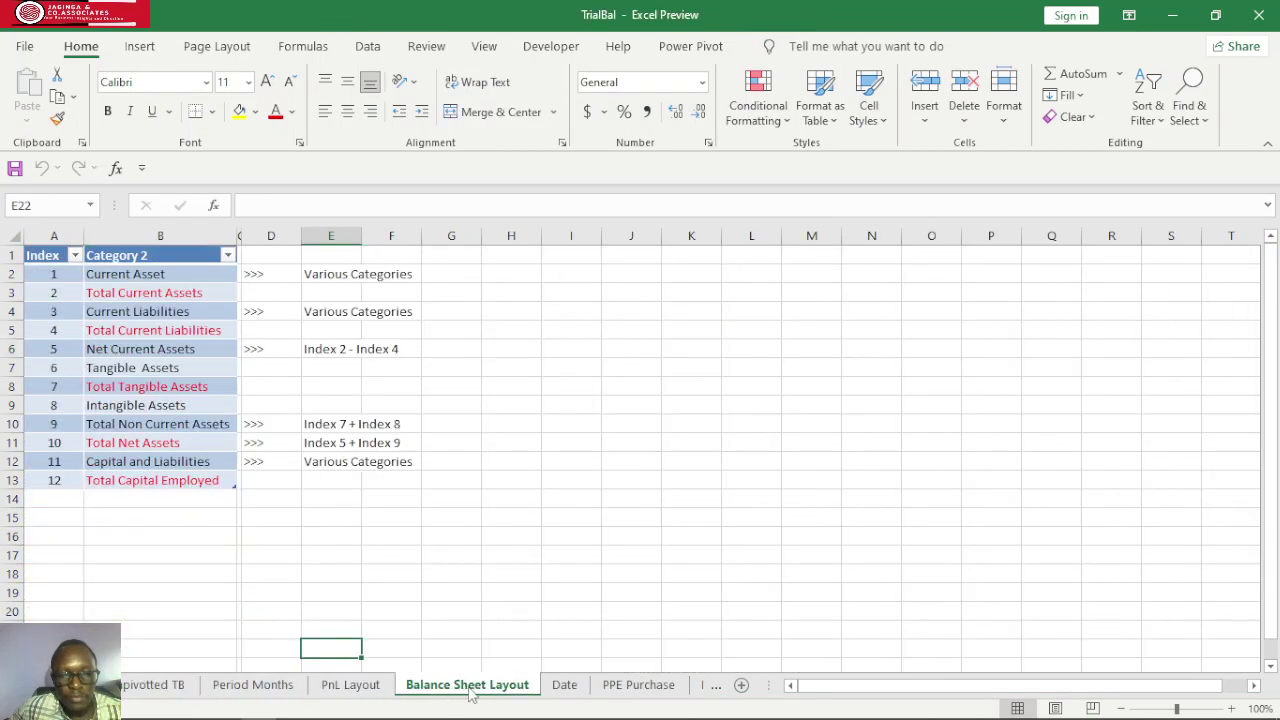
click(565, 688)
click(636, 688)
click(714, 688)
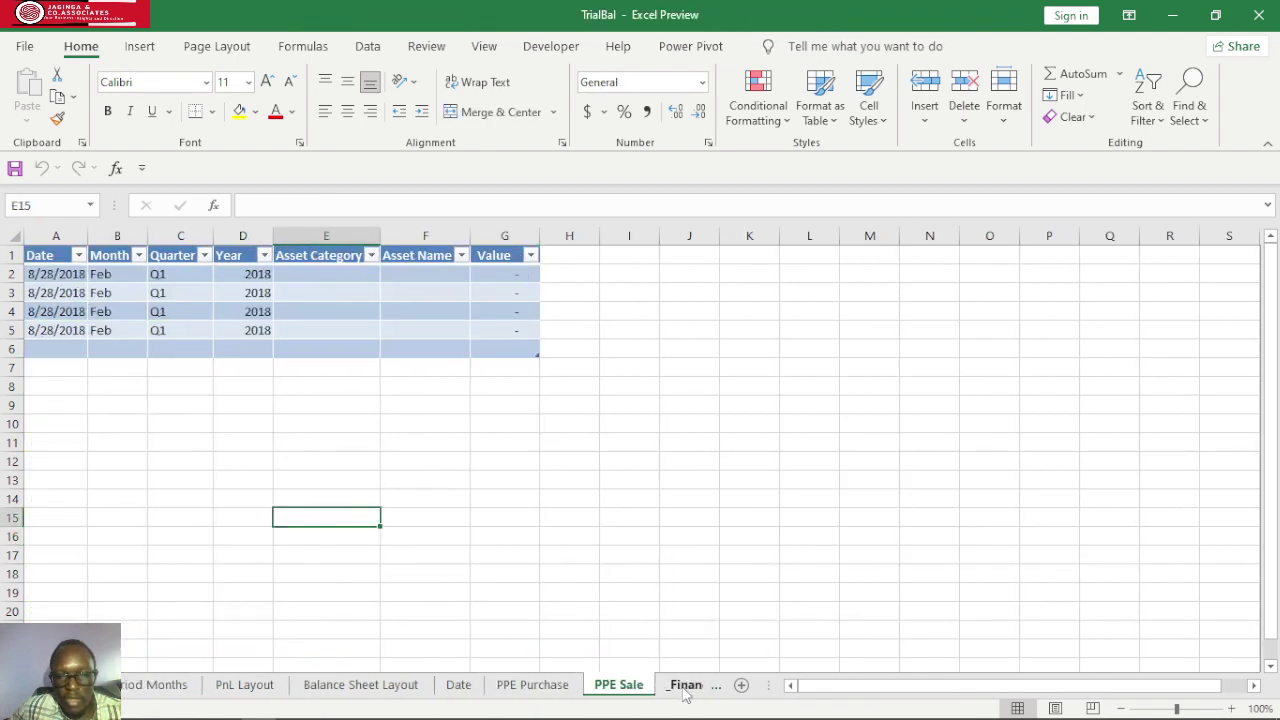
click(686, 688)
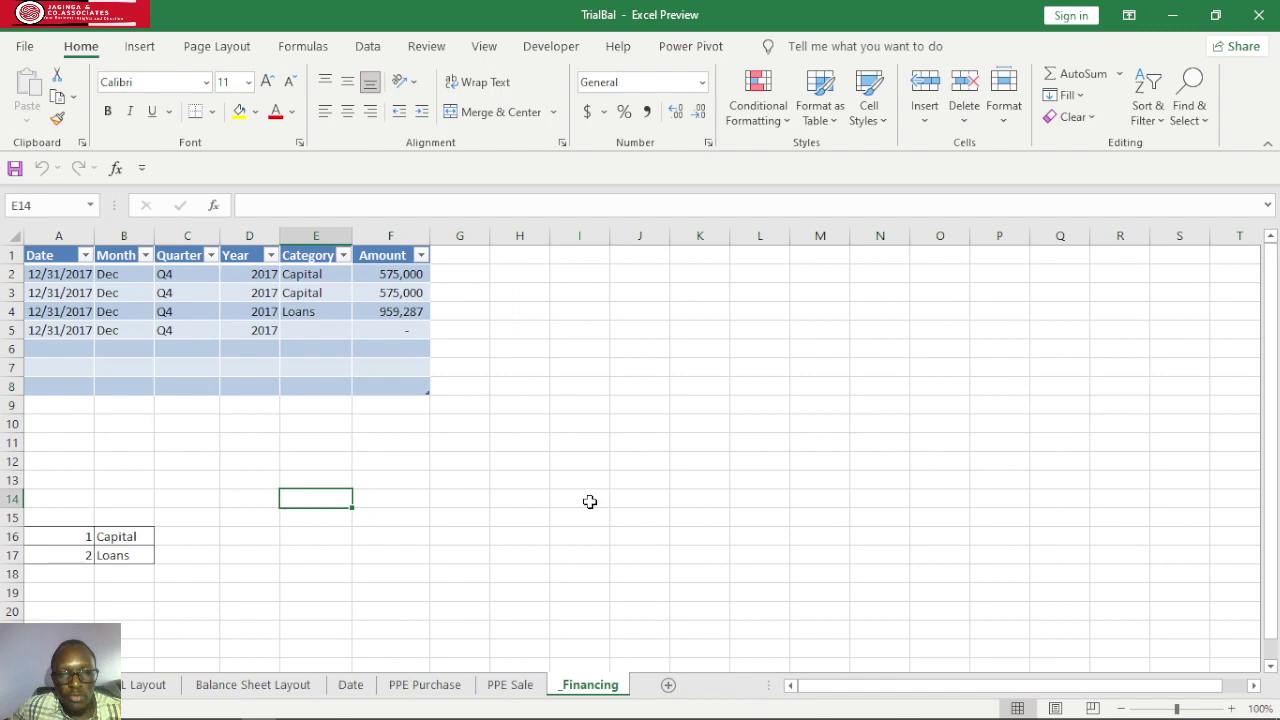
Return through PPE Sale, PPE Purchase, Date and Balance Sheet Layout to PnL Layout
click(507, 688)
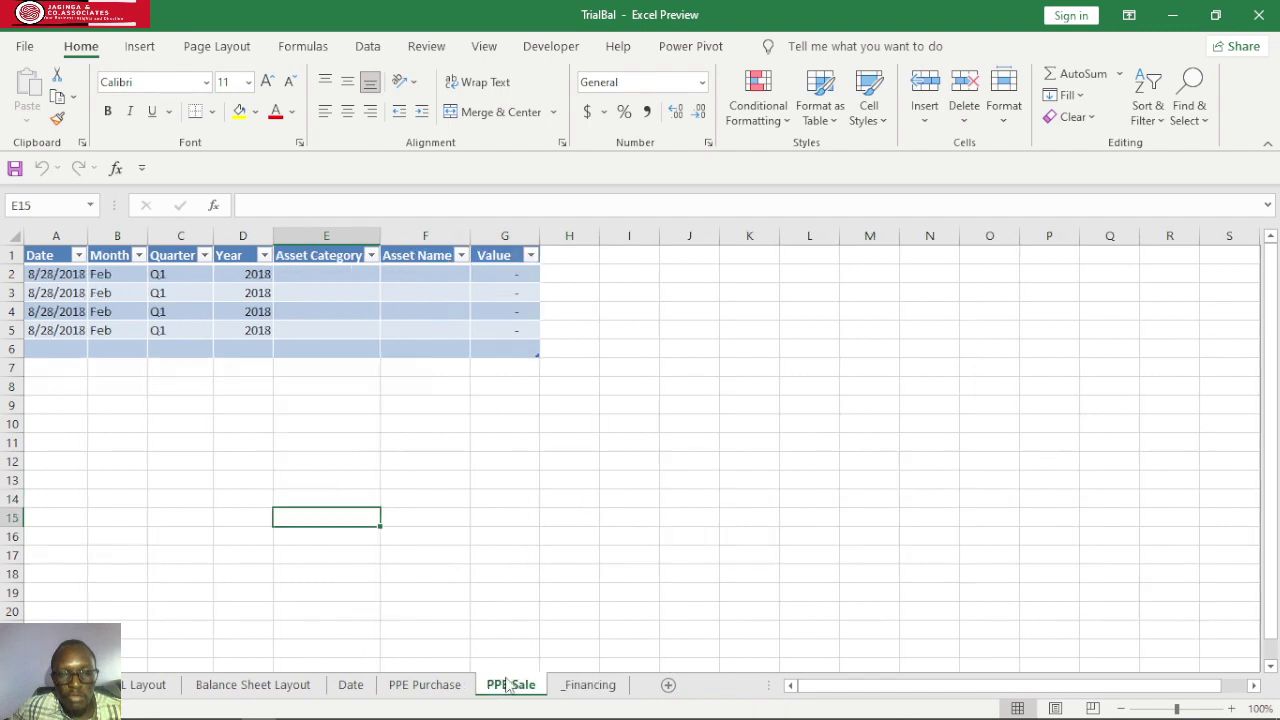
click(440, 688)
click(351, 688)
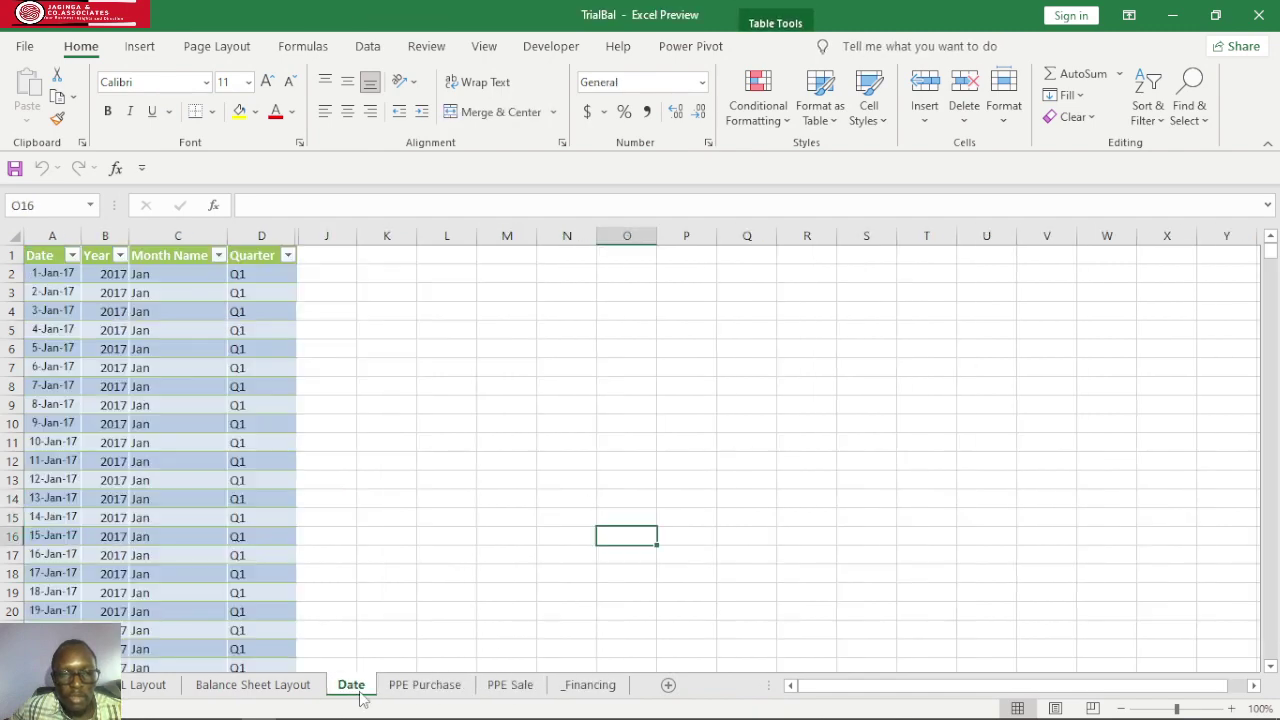
click(256, 688)
click(160, 686)
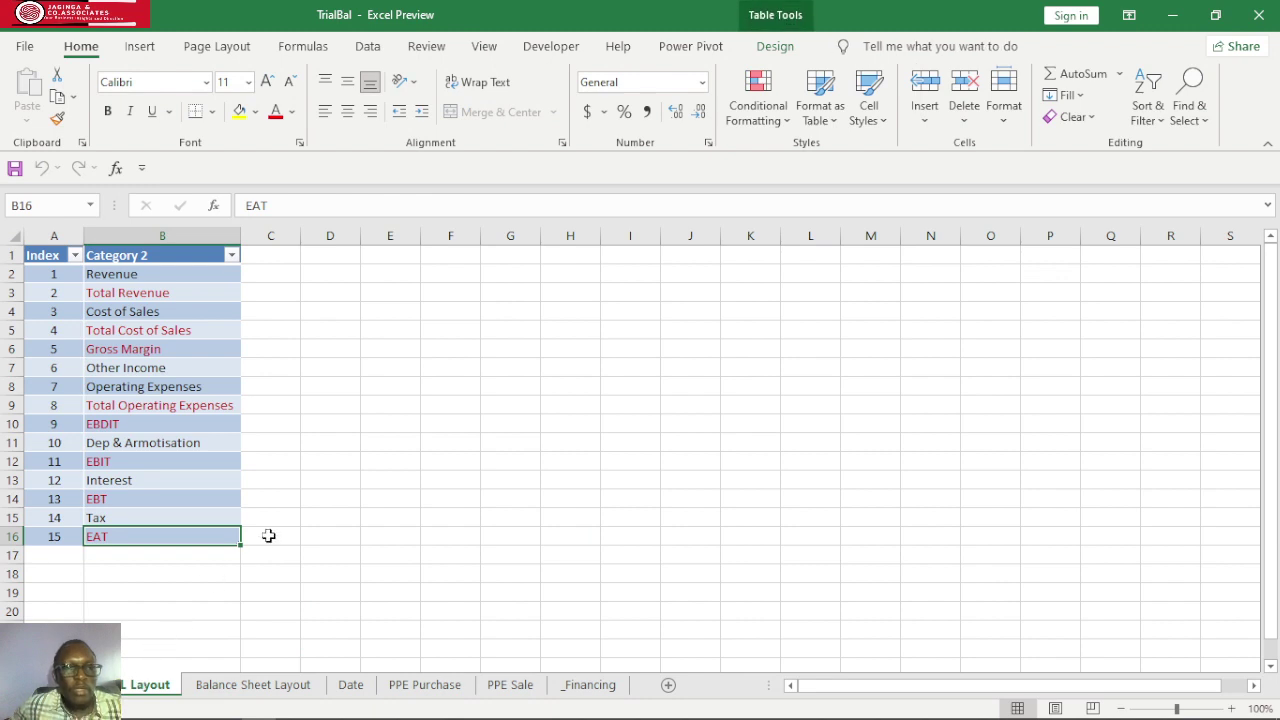